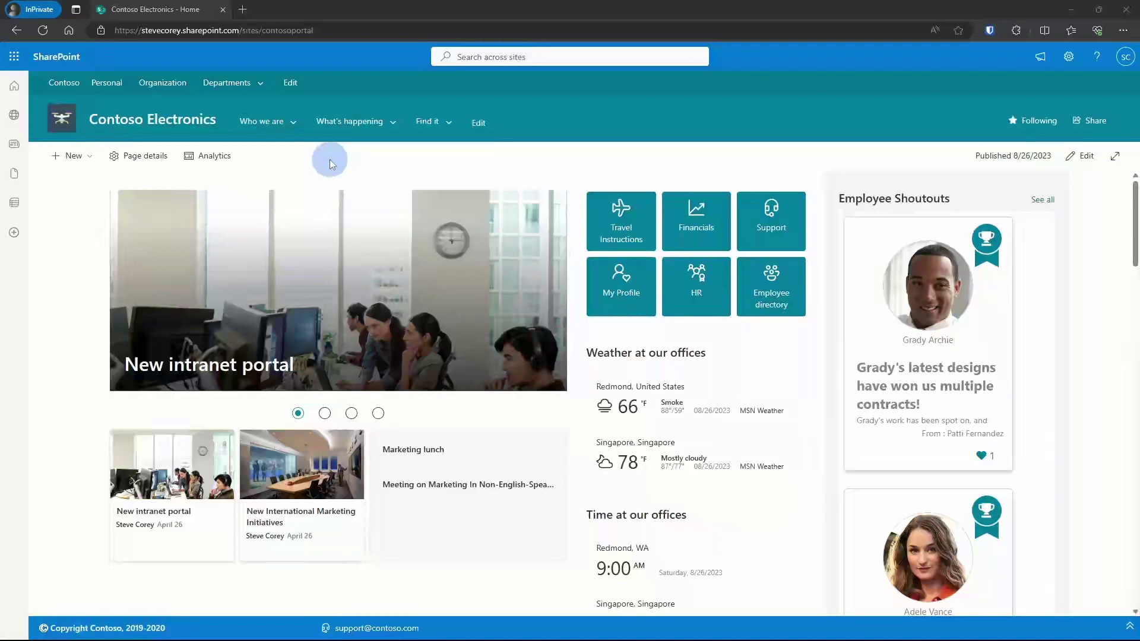
# Step: Create a blank list named Announcements, kept out of the site navigation
pyautogui.click(74, 156)
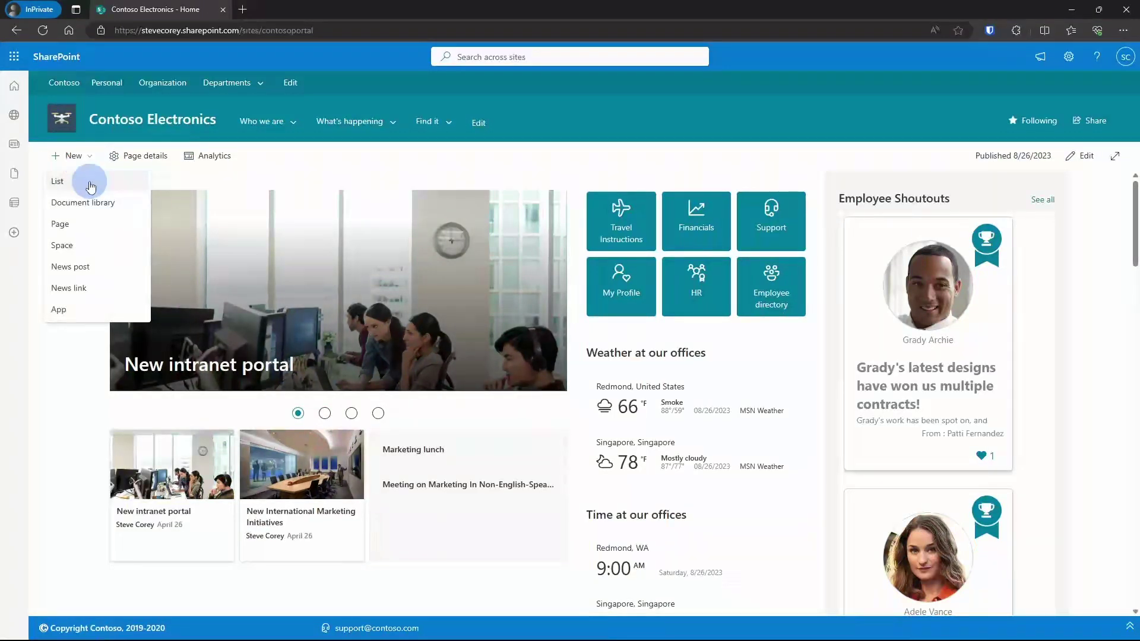
pyautogui.click(91, 187)
pyautogui.click(274, 183)
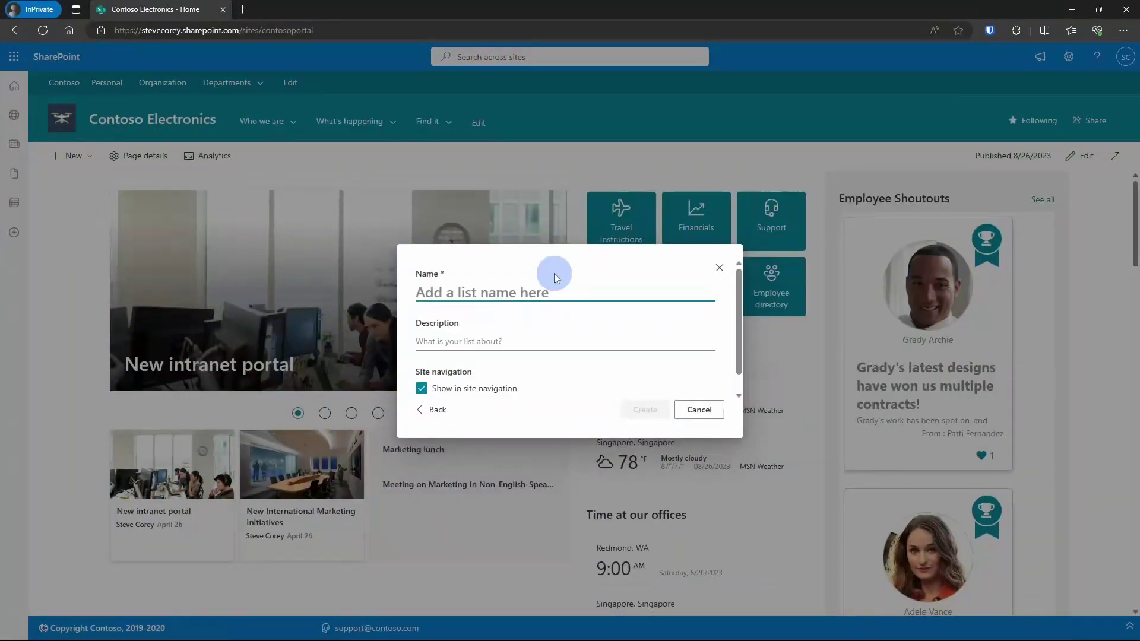
pyautogui.write('Announcements')
pyautogui.click(474, 387)
pyautogui.click(638, 409)
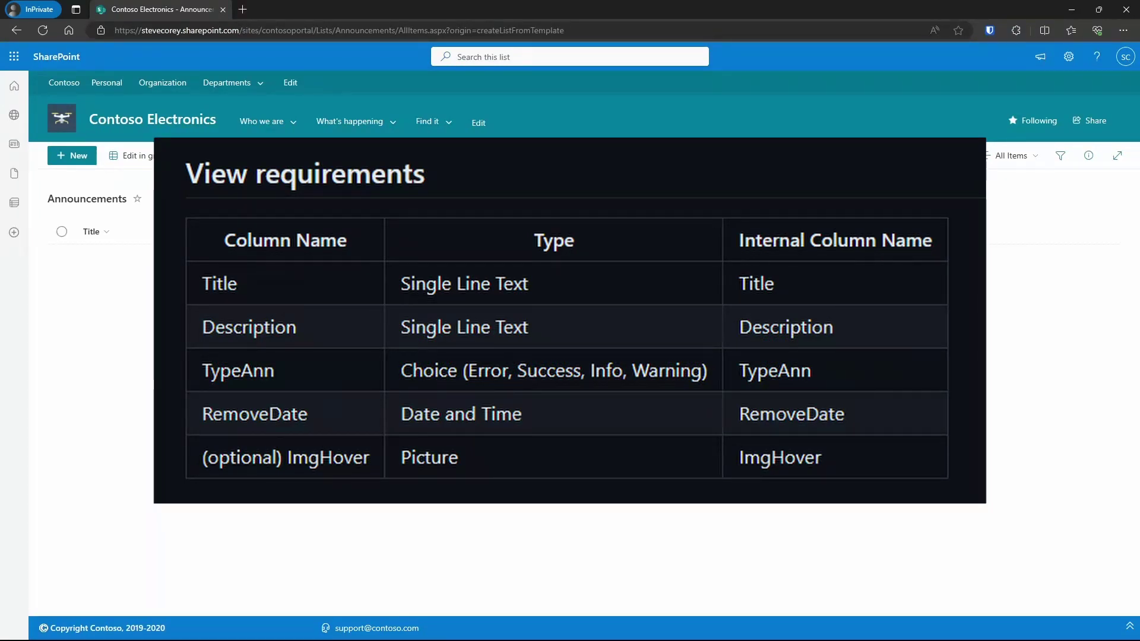
# Step: Add a single-line text column named Description
pyautogui.click(311, 234)
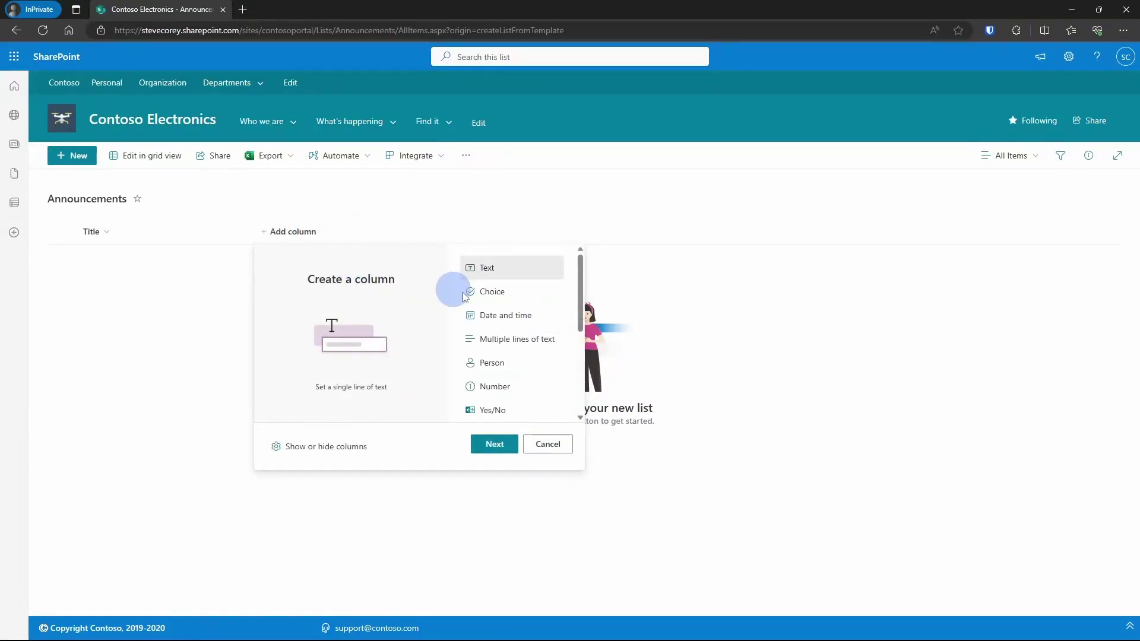
pyautogui.click(504, 444)
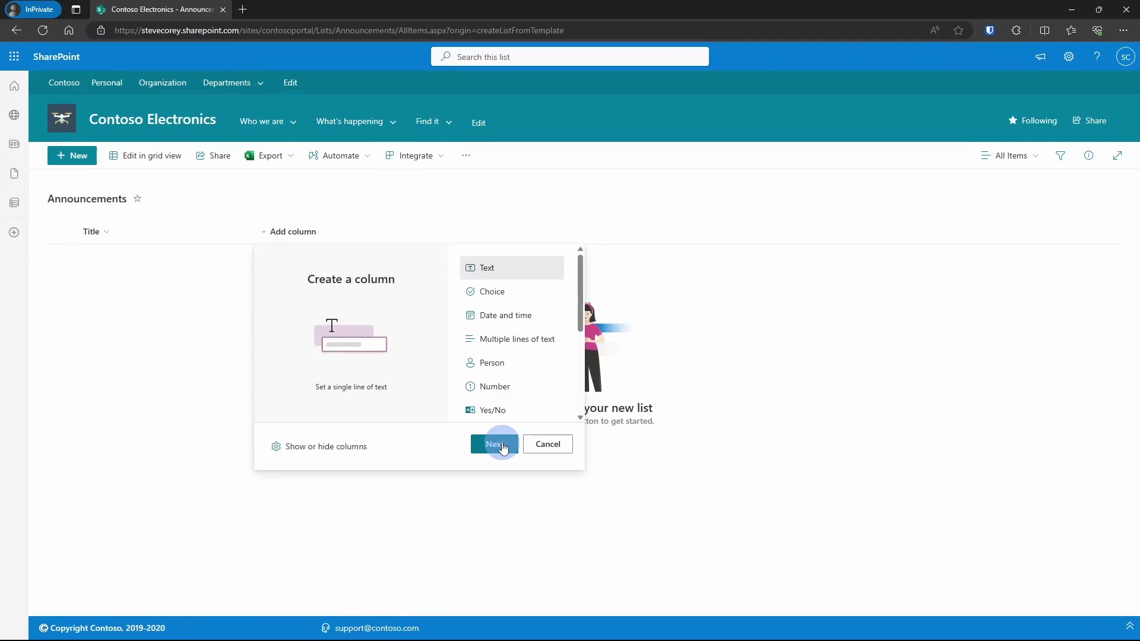
pyautogui.click(504, 445)
pyautogui.write('Description')
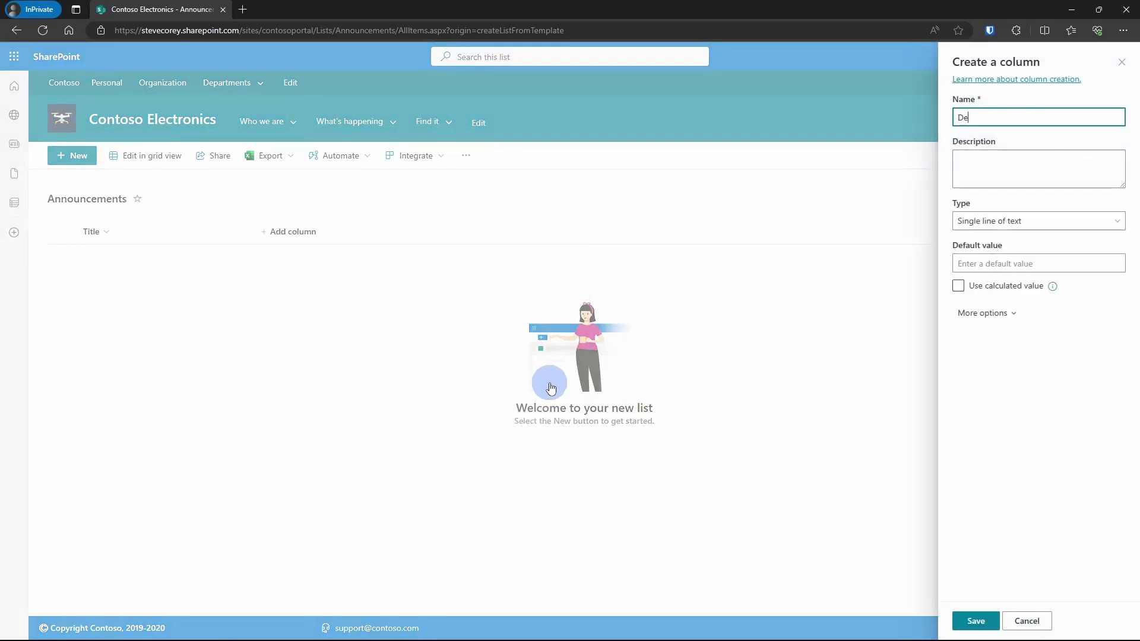
pyautogui.click(975, 620)
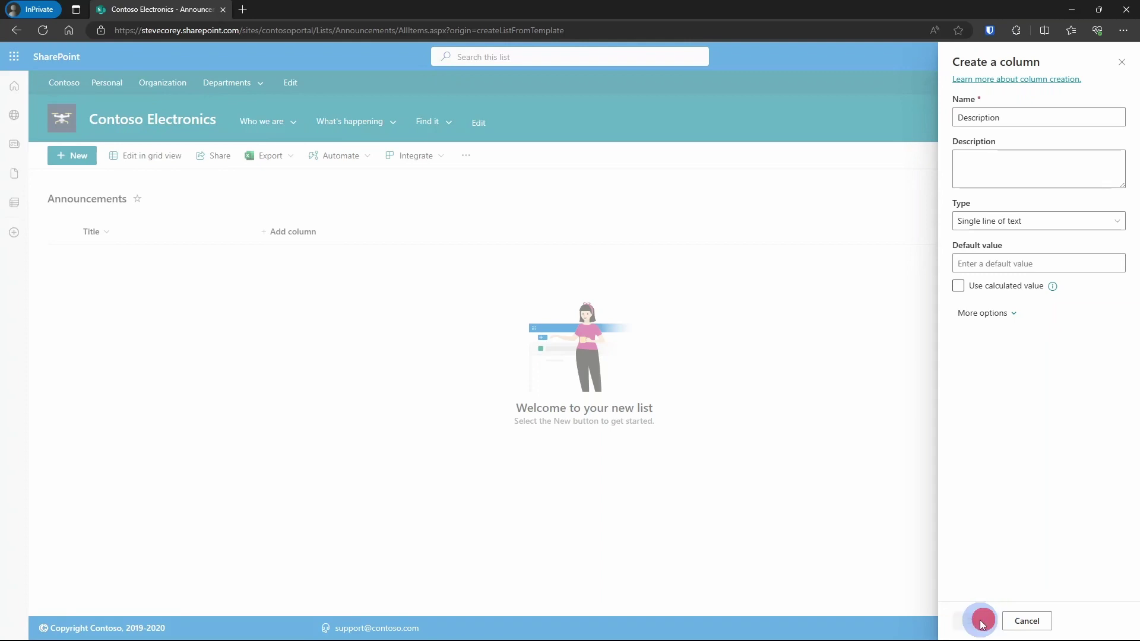
# Step: Start a new choice column named TypeAnn
pyautogui.click(382, 231)
pyautogui.click(577, 288)
pyautogui.click(582, 445)
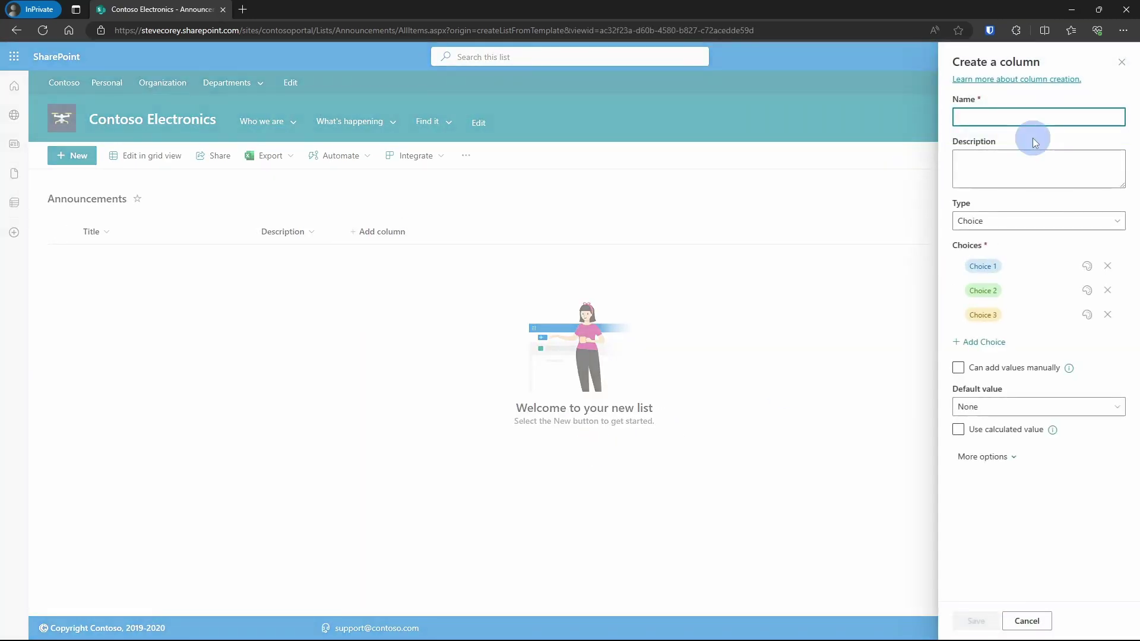
pyautogui.write('TypeAnn')
# Step: Give TypeAnn the choices Error, Success, Info and Warning, and save it
pyautogui.click(983, 266)
pyautogui.write('Error')
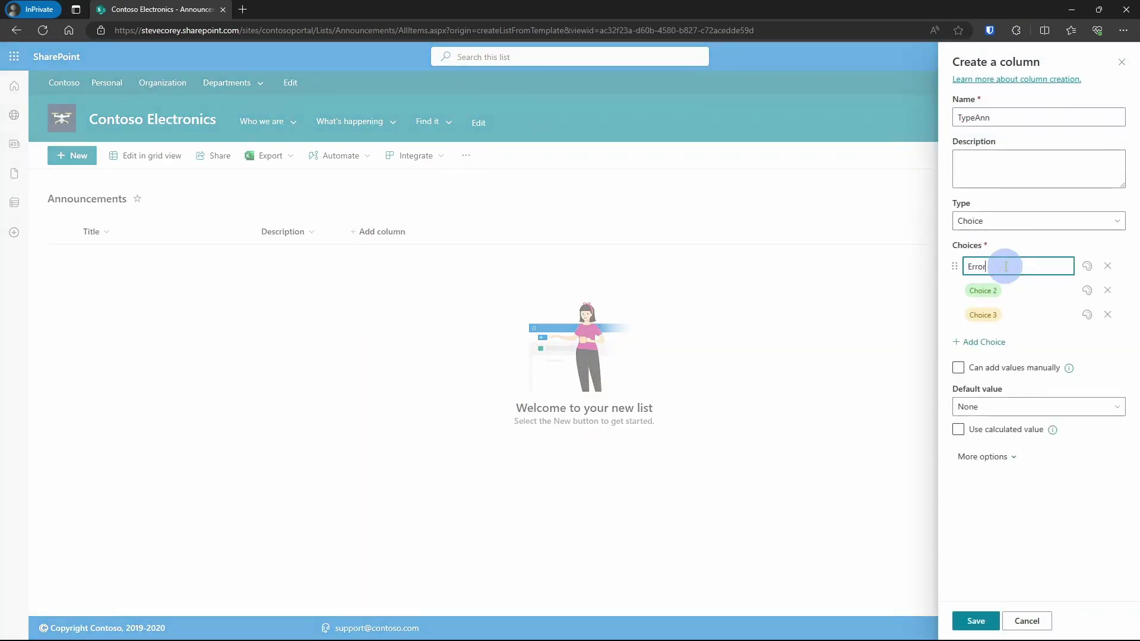
pyautogui.click(988, 289)
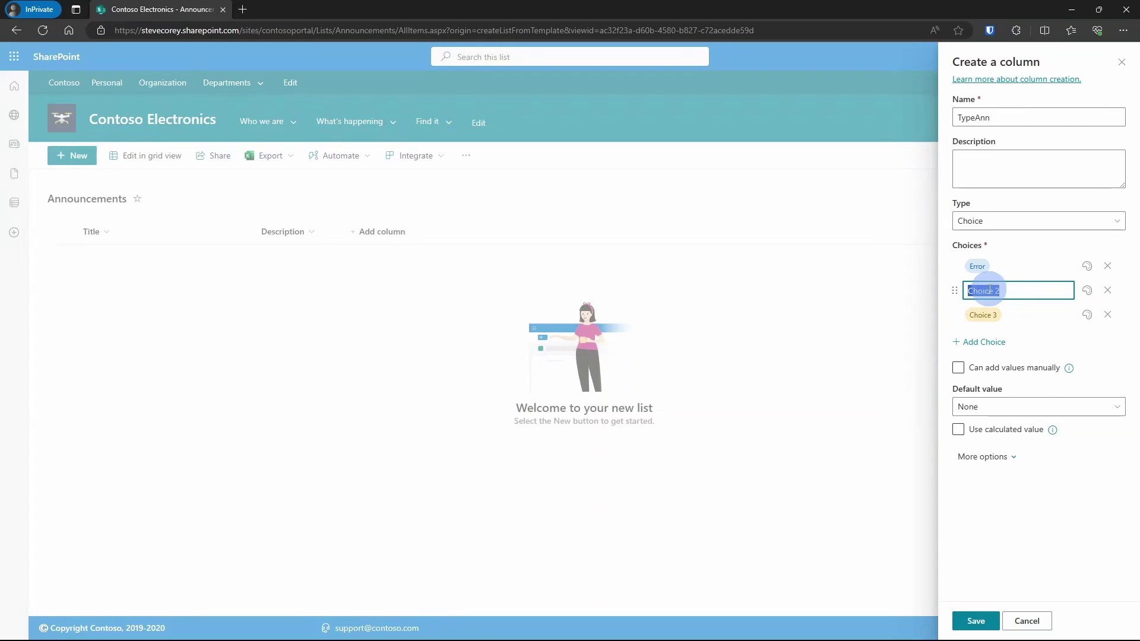
pyautogui.write('Success')
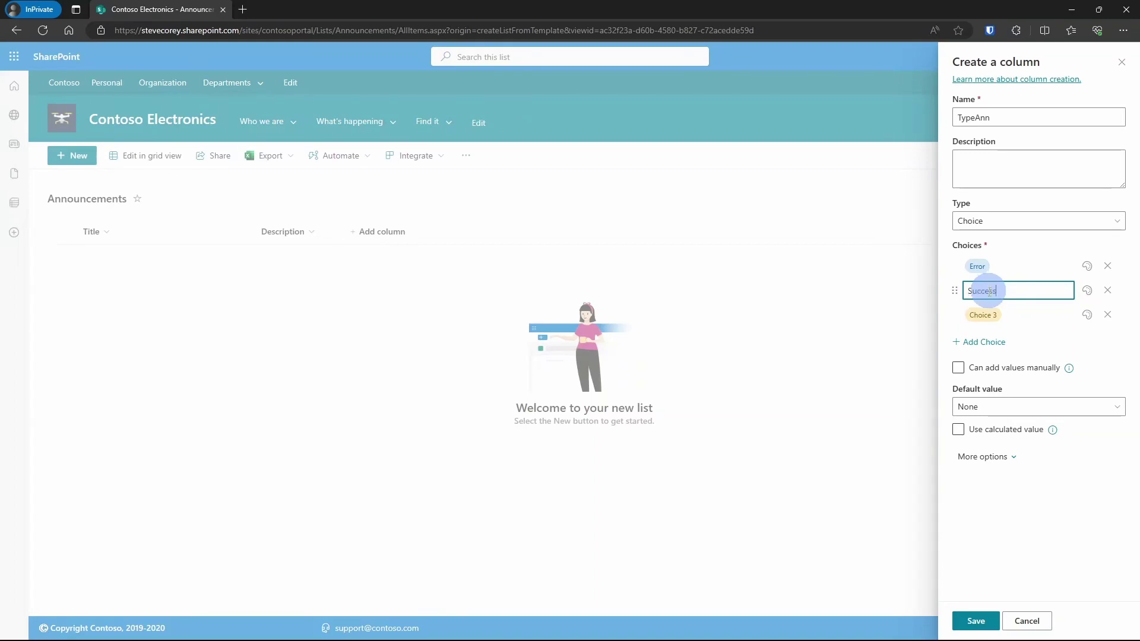
pyautogui.click(975, 314)
pyautogui.write('Info')
pyautogui.click(983, 342)
pyautogui.write('Warning')
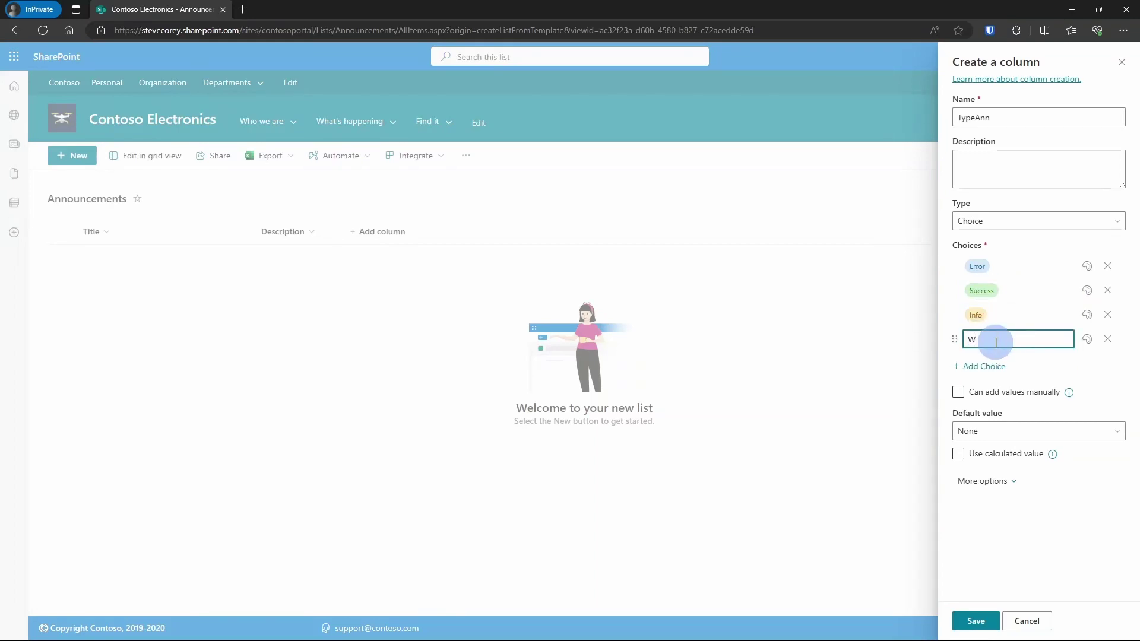
pyautogui.click(1029, 518)
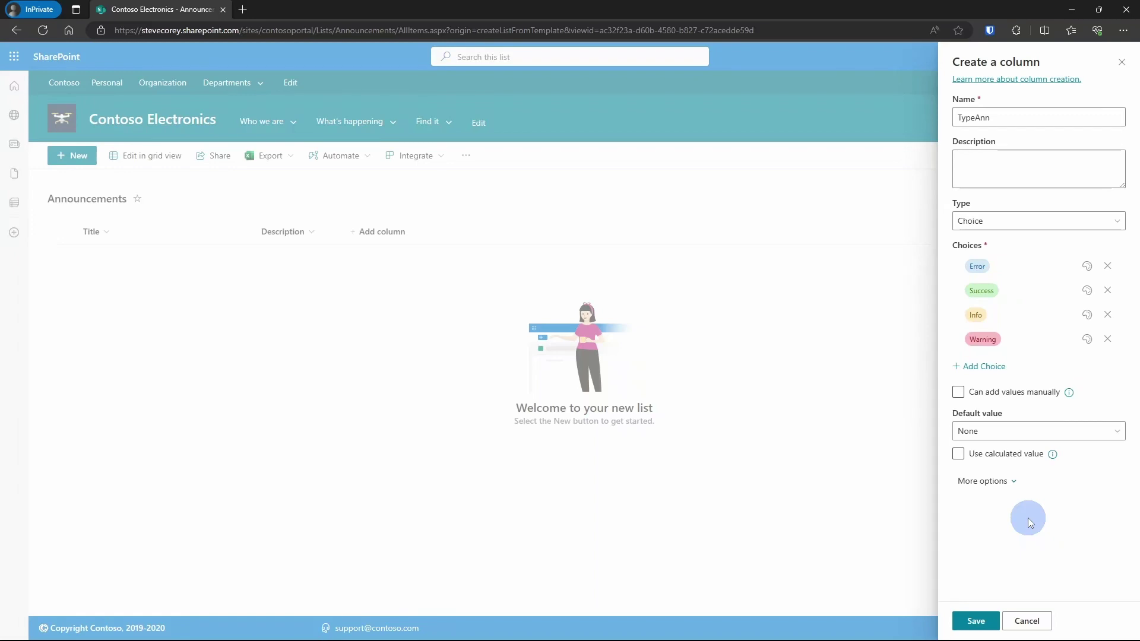
pyautogui.click(978, 620)
# Step: Add a date and time column named RemoveDate
pyautogui.click(457, 235)
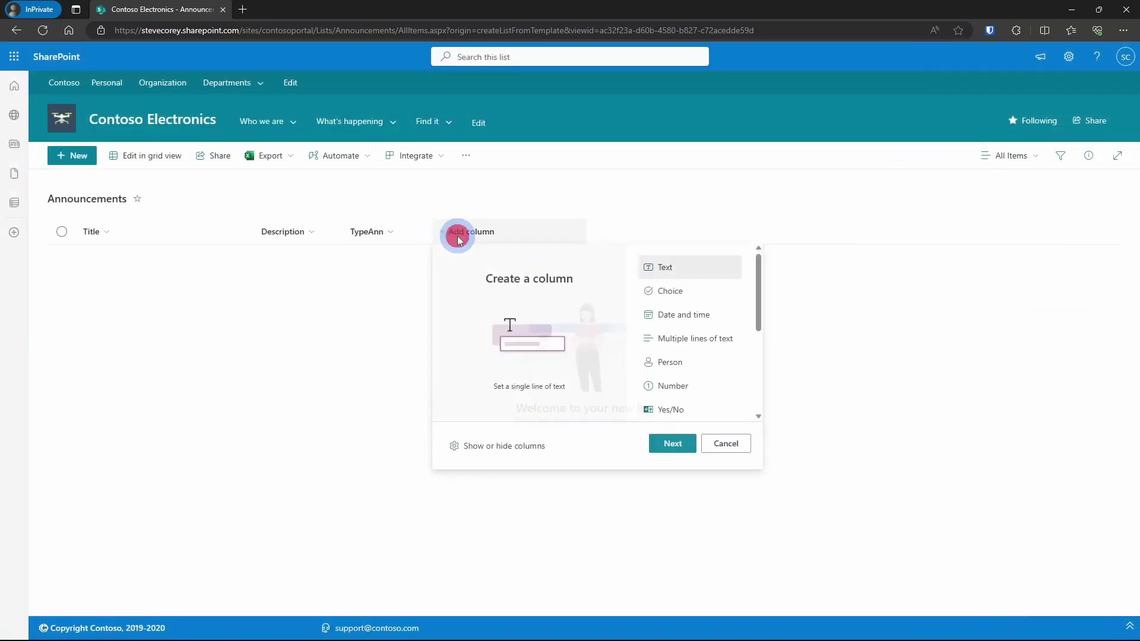
pyautogui.click(689, 315)
pyautogui.click(671, 444)
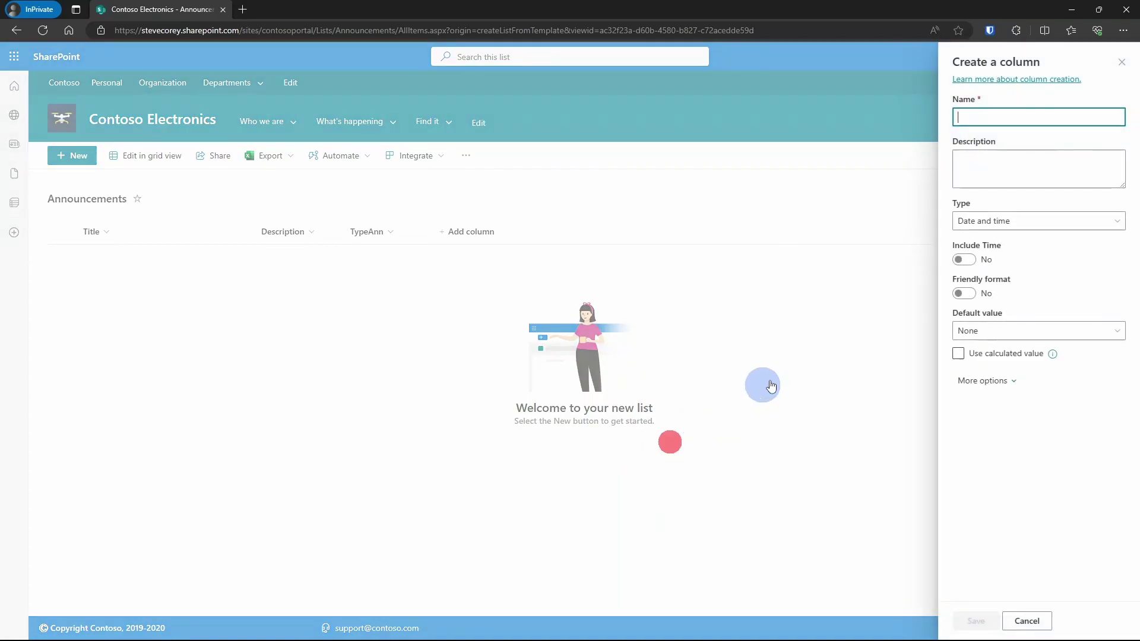
pyautogui.write('RemoveDate')
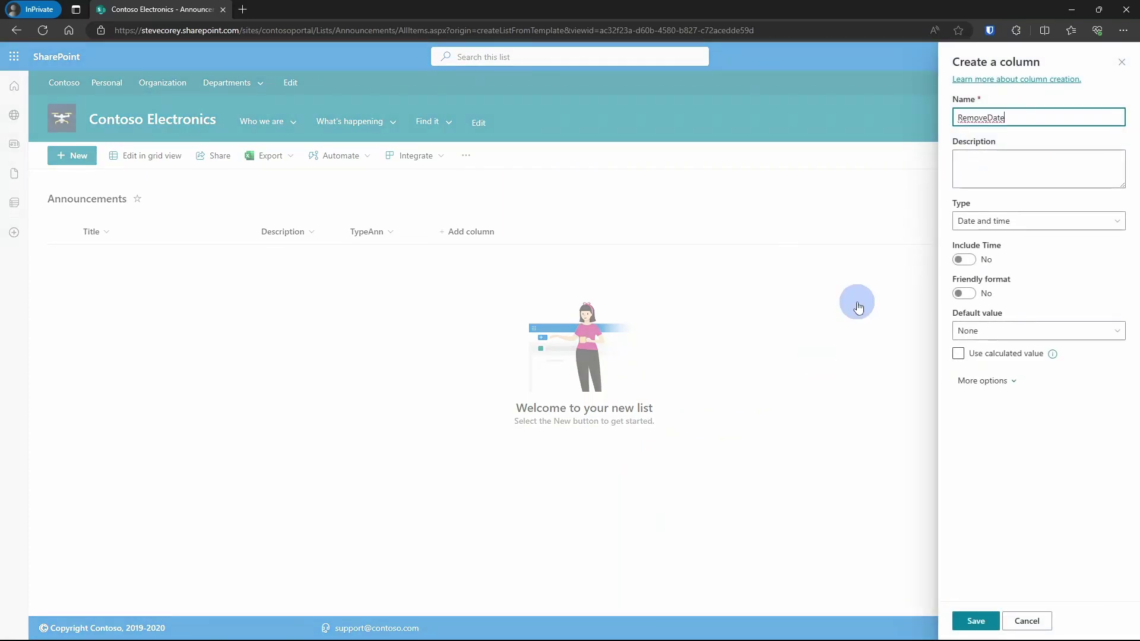
pyautogui.click(975, 620)
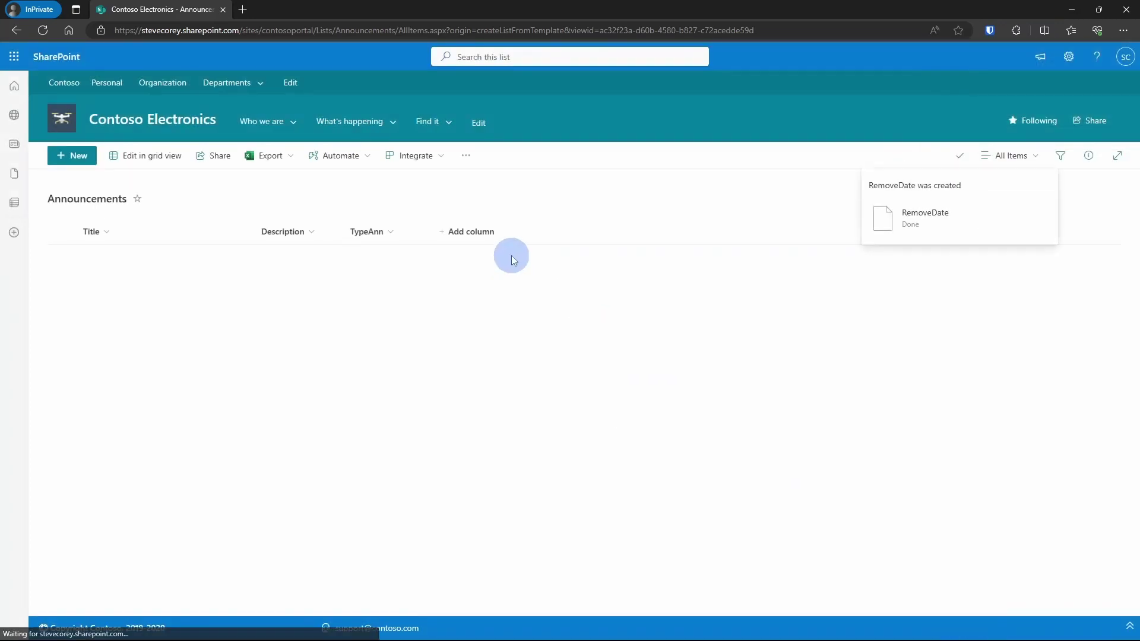
# Step: Add an image column named ImgHover
pyautogui.click(555, 231)
pyautogui.scroll(-3, 591, 320)
pyautogui.click(603, 341)
pyautogui.click(582, 443)
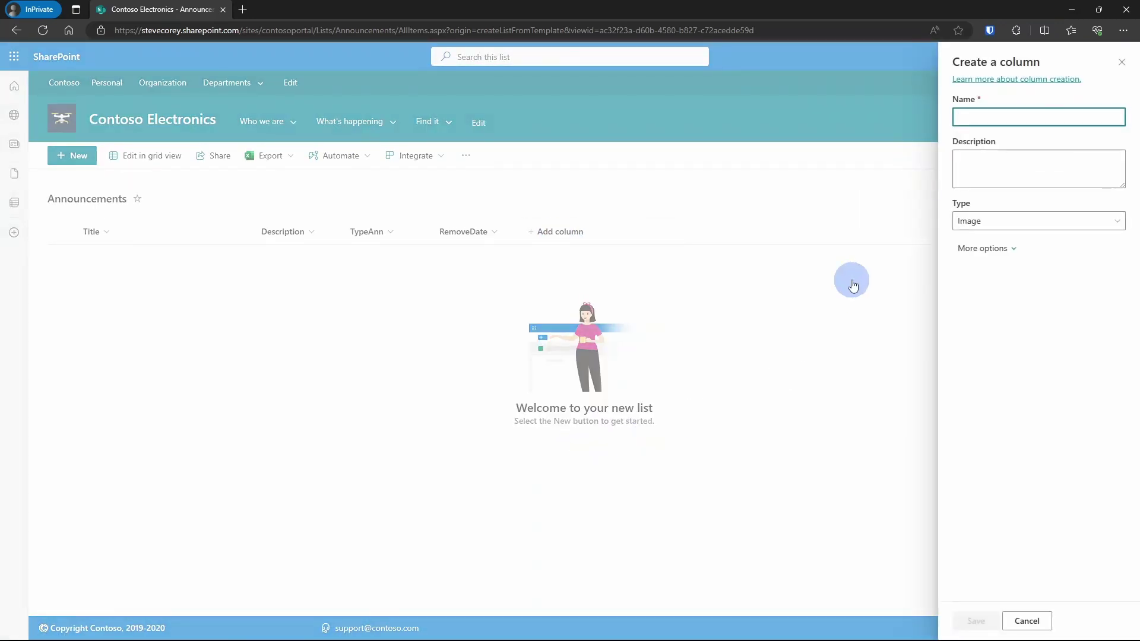
pyautogui.write('ImgHover')
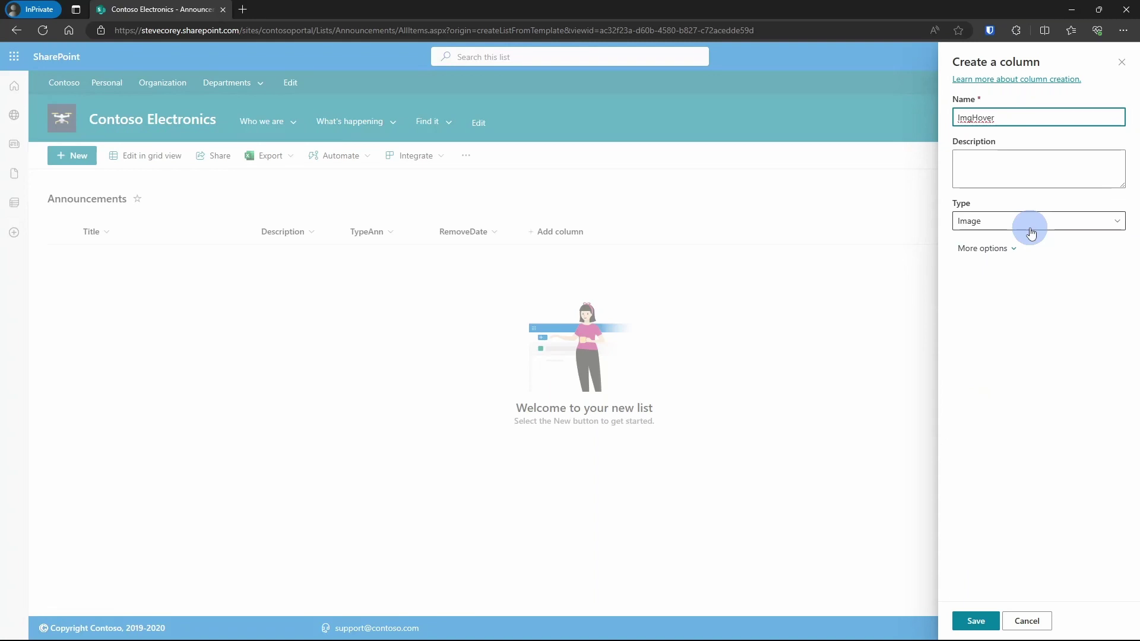
pyautogui.click(976, 620)
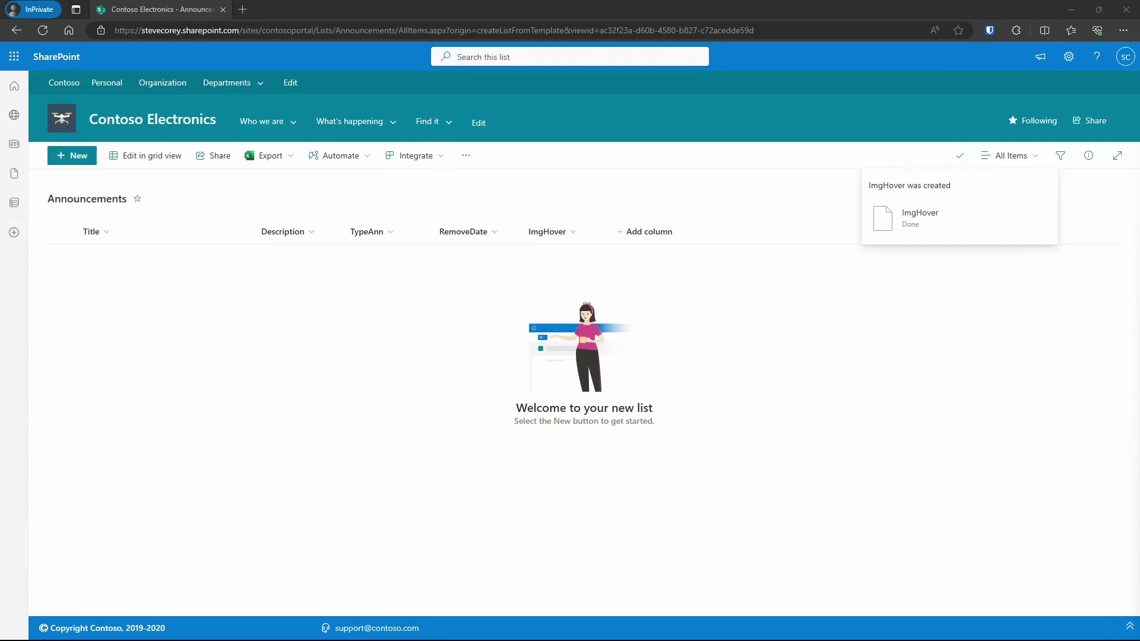
# Step: Add the Open Enrollment announcement with a description, type Error and remove date 11/1/2023
pyautogui.click(72, 156)
pyautogui.write('Open R')
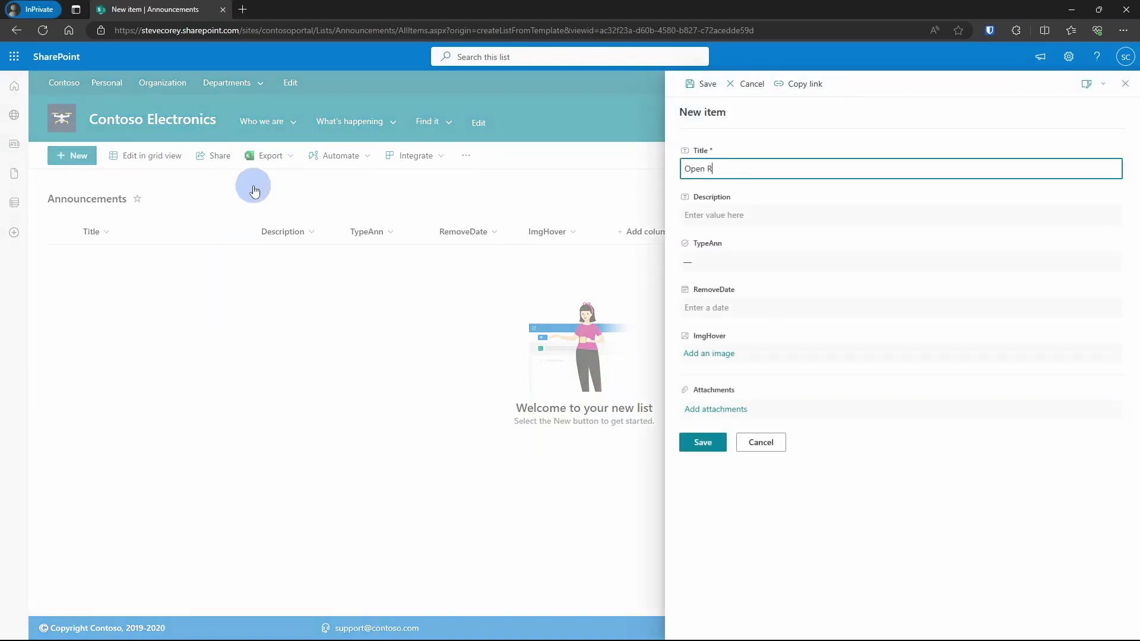
pyautogui.write('nrollment')
pyautogui.press('Tab')
pyautogui.write('Open Enrollment starts Octob')
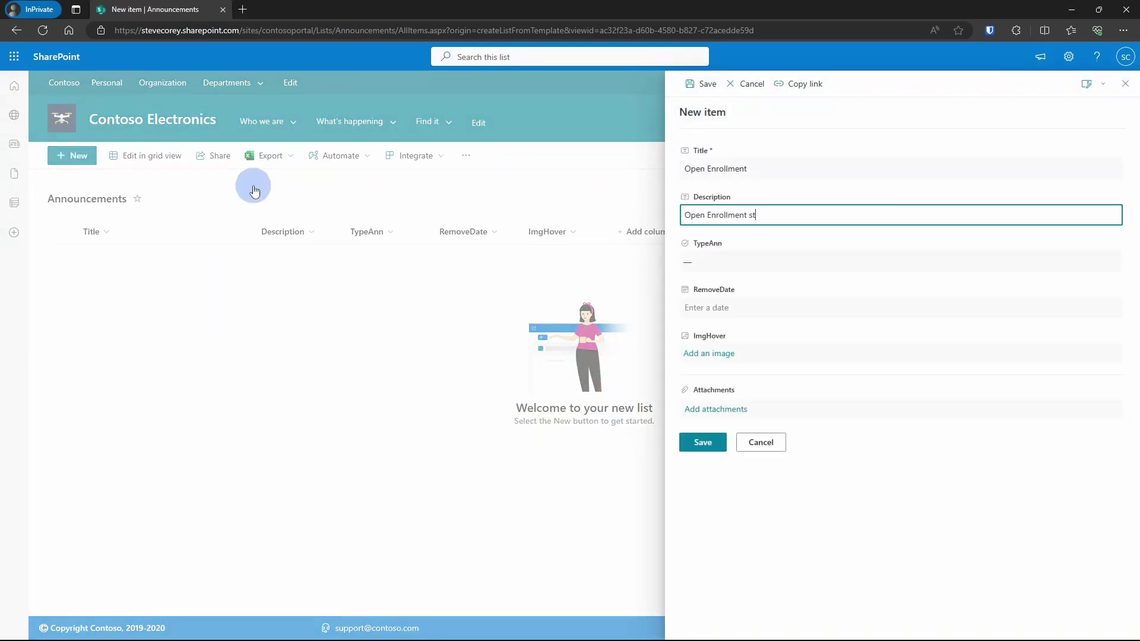
pyautogui.click(751, 264)
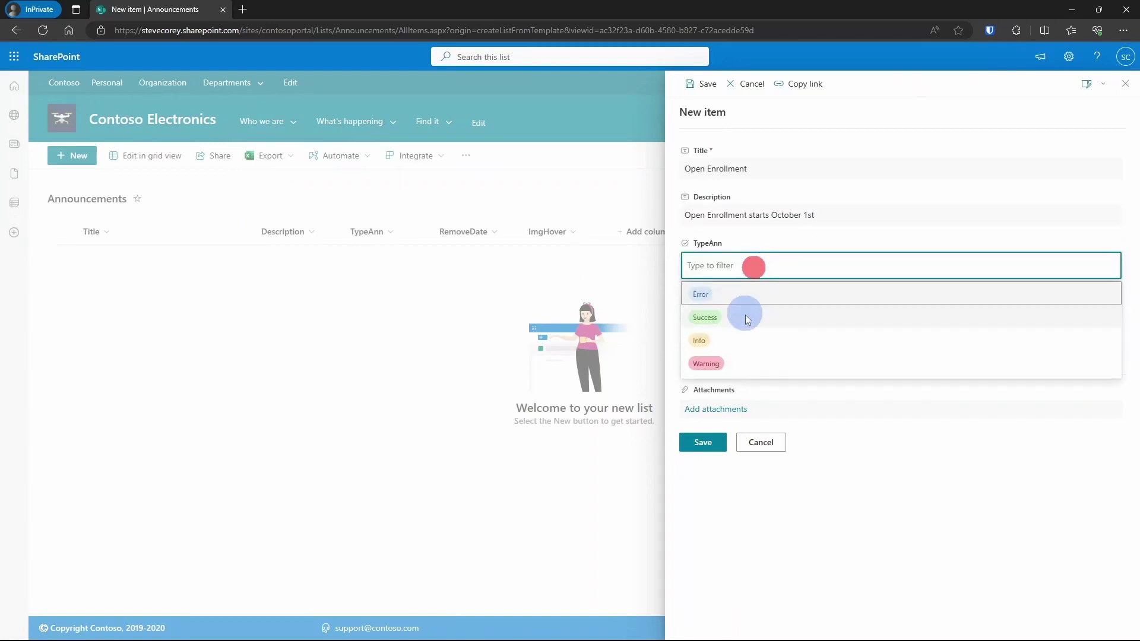
pyautogui.click(697, 359)
pyautogui.click(746, 305)
pyautogui.click(801, 343)
pyautogui.click(801, 343)
pyautogui.click(802, 342)
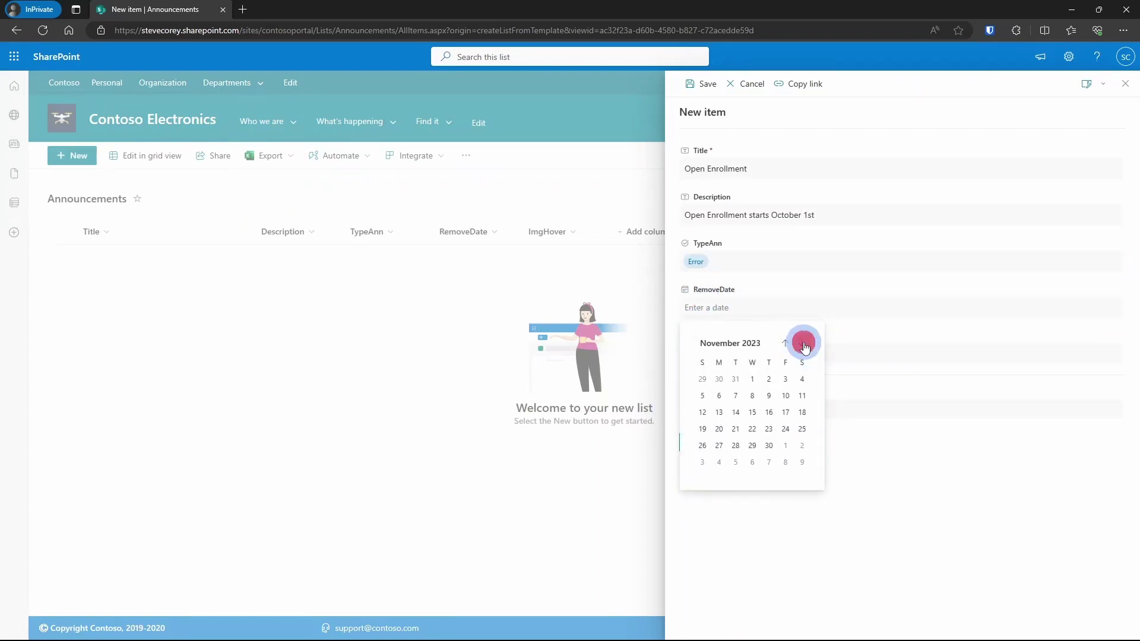
pyautogui.click(749, 378)
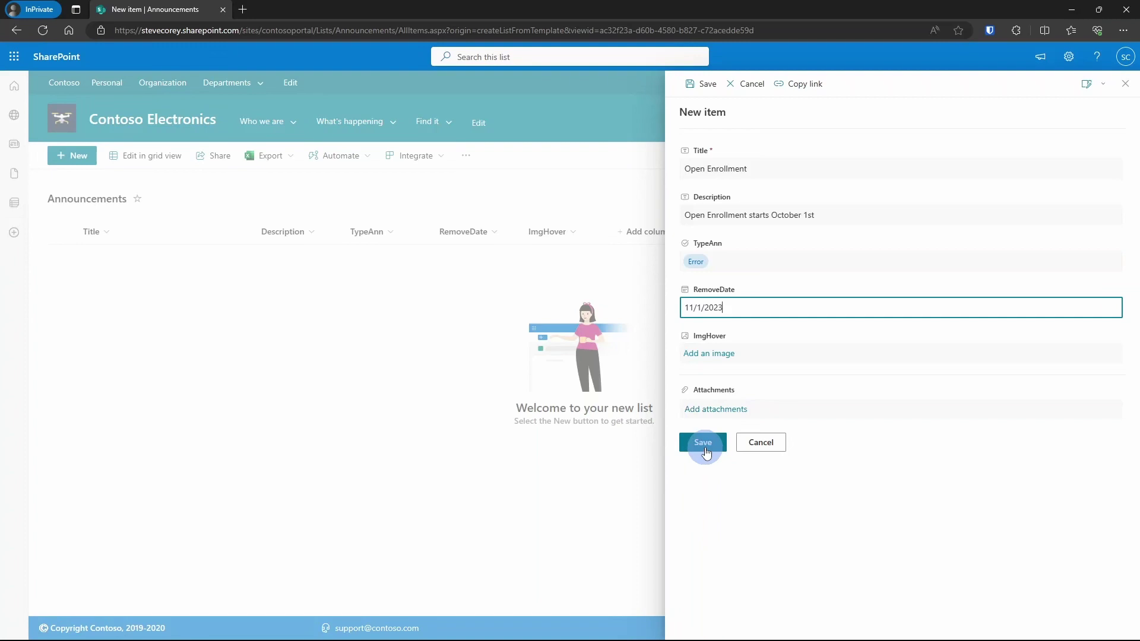
pyautogui.click(701, 449)
# Step: Add Annual Costume Content with the contest reminder, type Success, remove date 10/26/2023
pyautogui.click(72, 156)
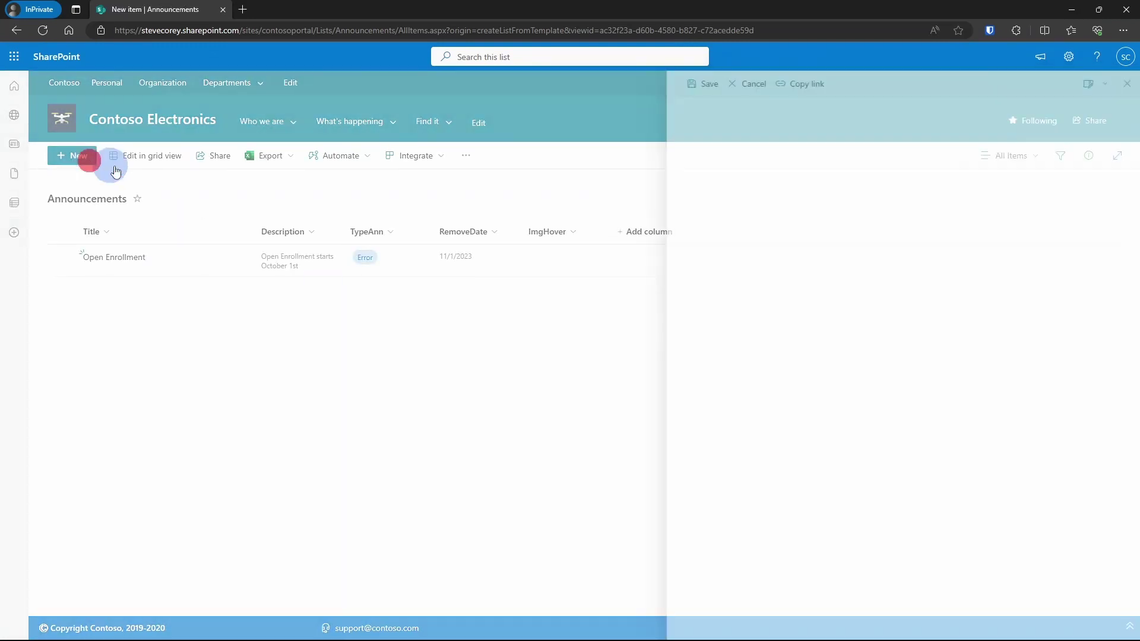
pyautogui.write('Anno')
pyautogui.write('ual Cost')
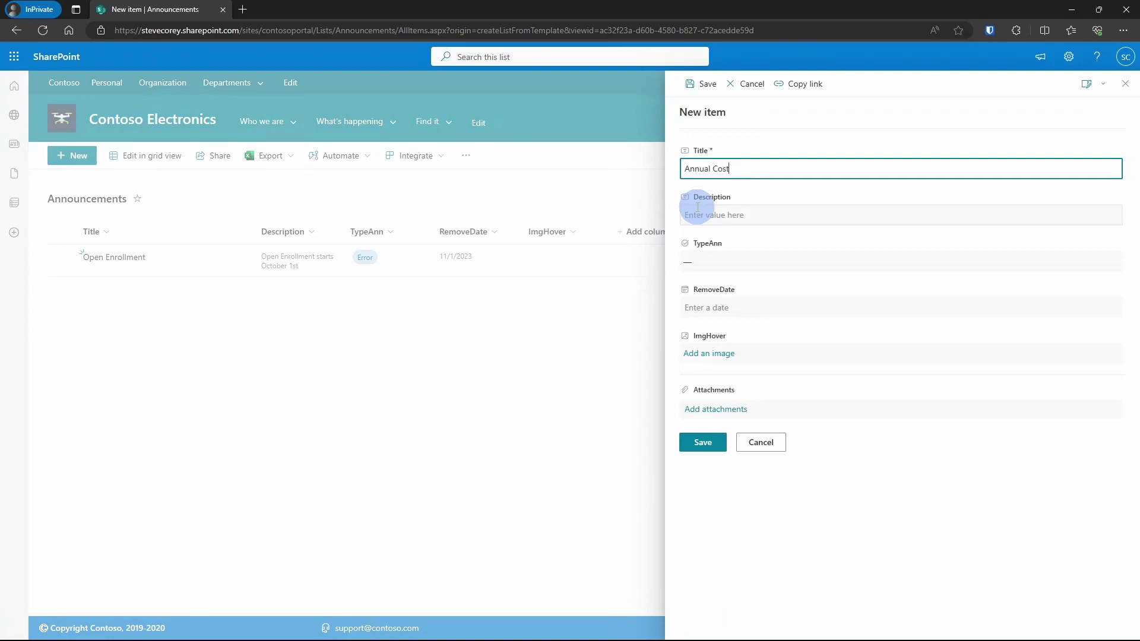
pyautogui.write('ume Content')
pyautogui.click(697, 207)
pyautogui.write("Don't forget to enter")
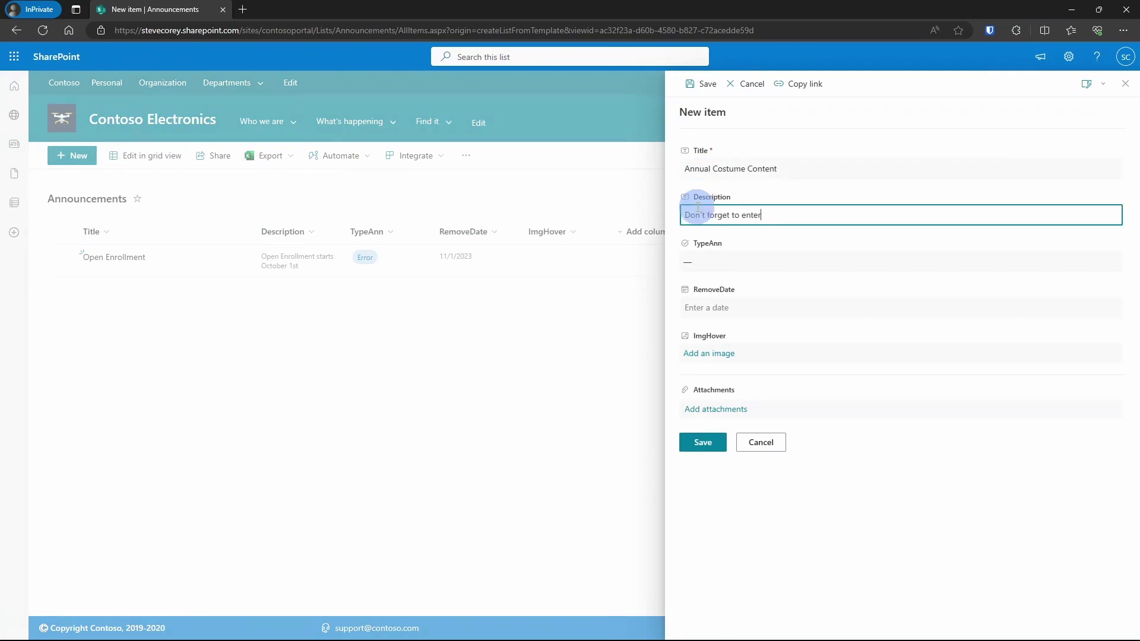
pyautogui.write(' the custom contest by Oct 25th')
pyautogui.click(753, 261)
pyautogui.click(728, 315)
pyautogui.click(761, 308)
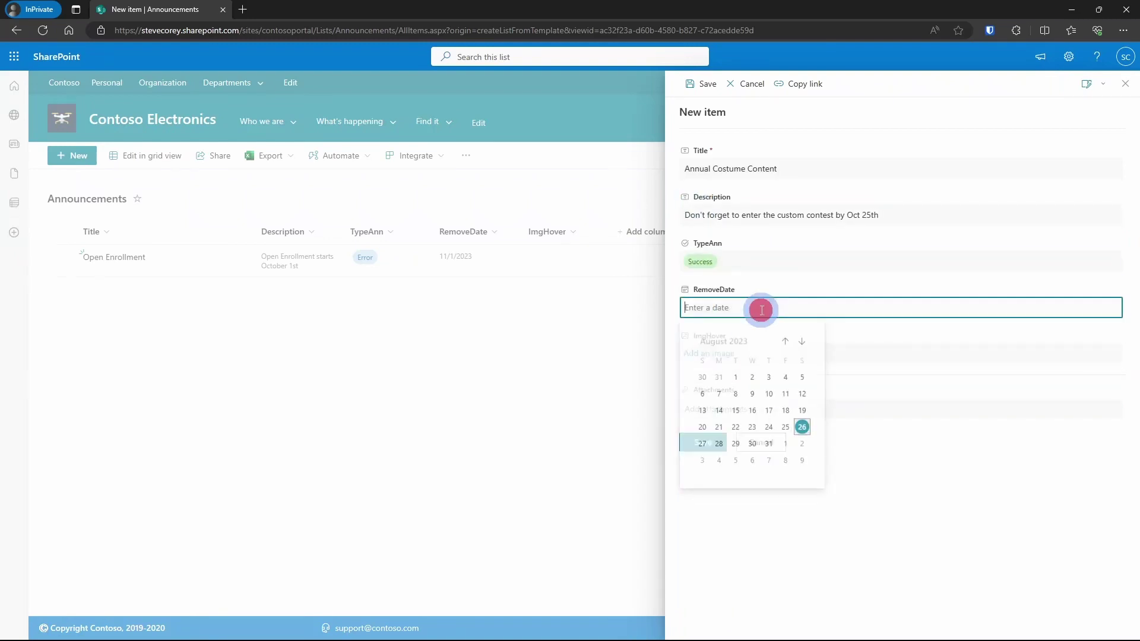
pyautogui.doubleClick(804, 343)
pyautogui.click(768, 429)
pyautogui.click(712, 445)
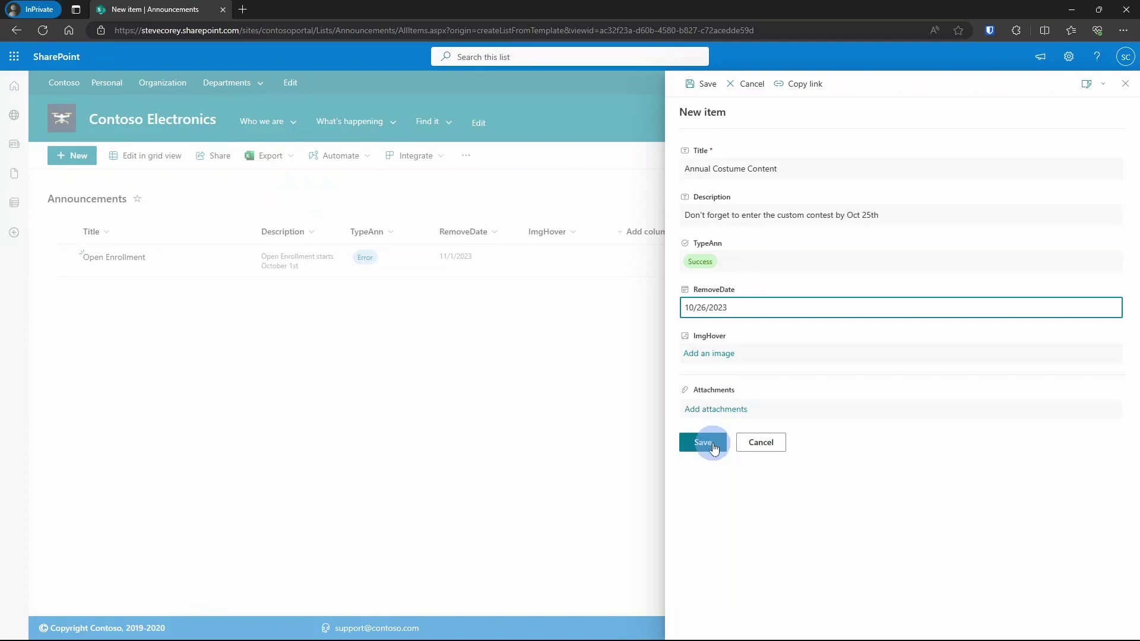
pyautogui.click(537, 297)
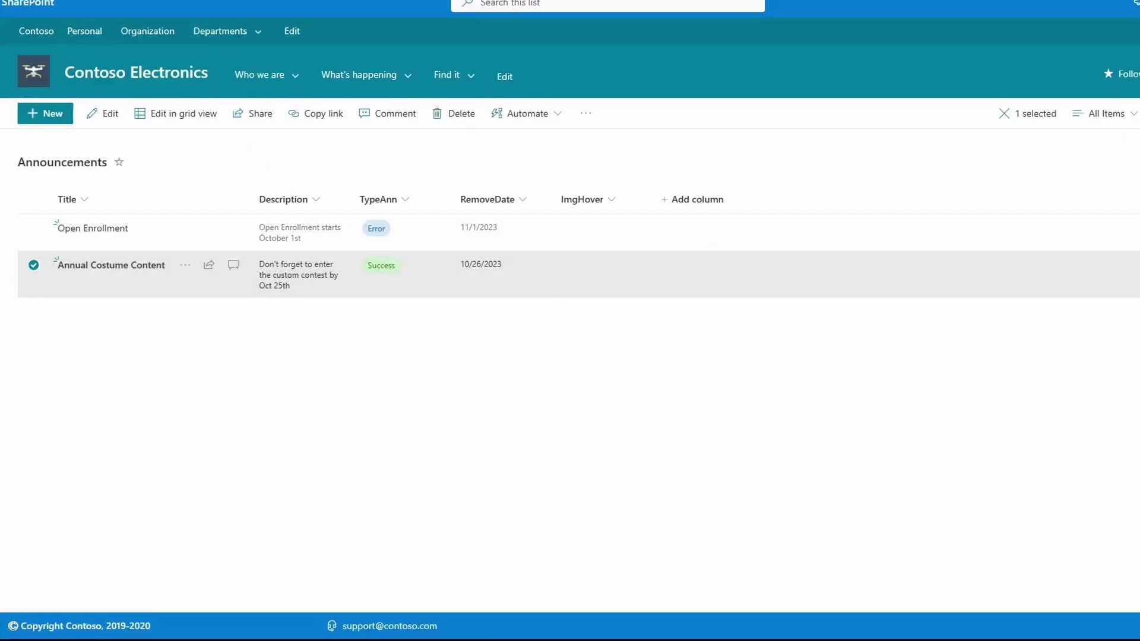
# Step: Attach a photo file to Annual Costume Content's ImgHover field from its details pane
pyautogui.click(1135, 113)
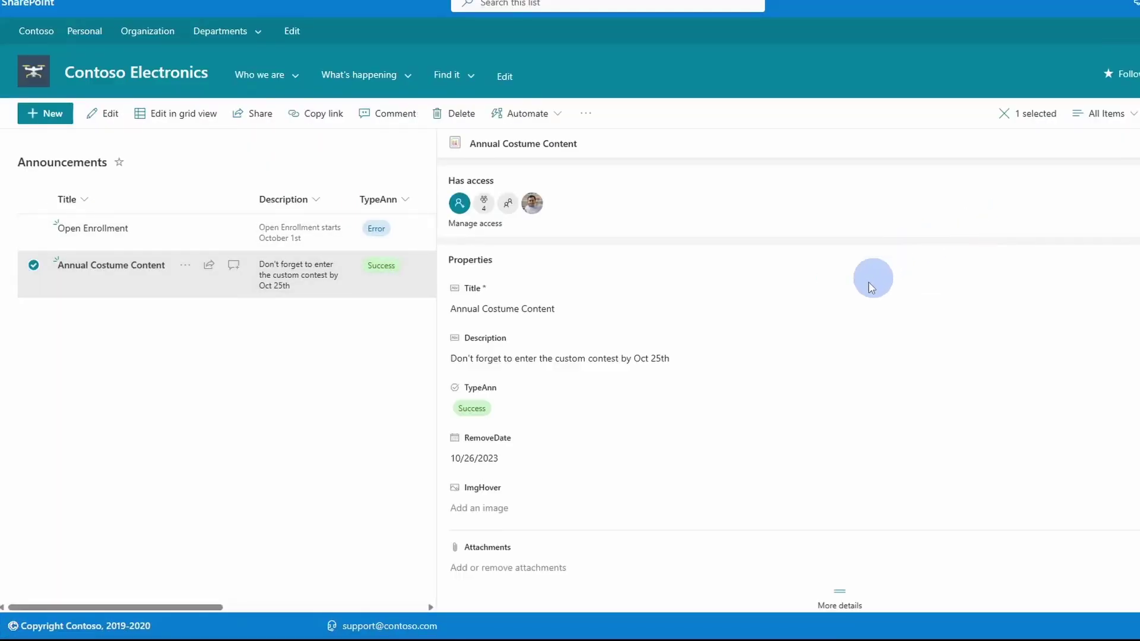
pyautogui.click(544, 508)
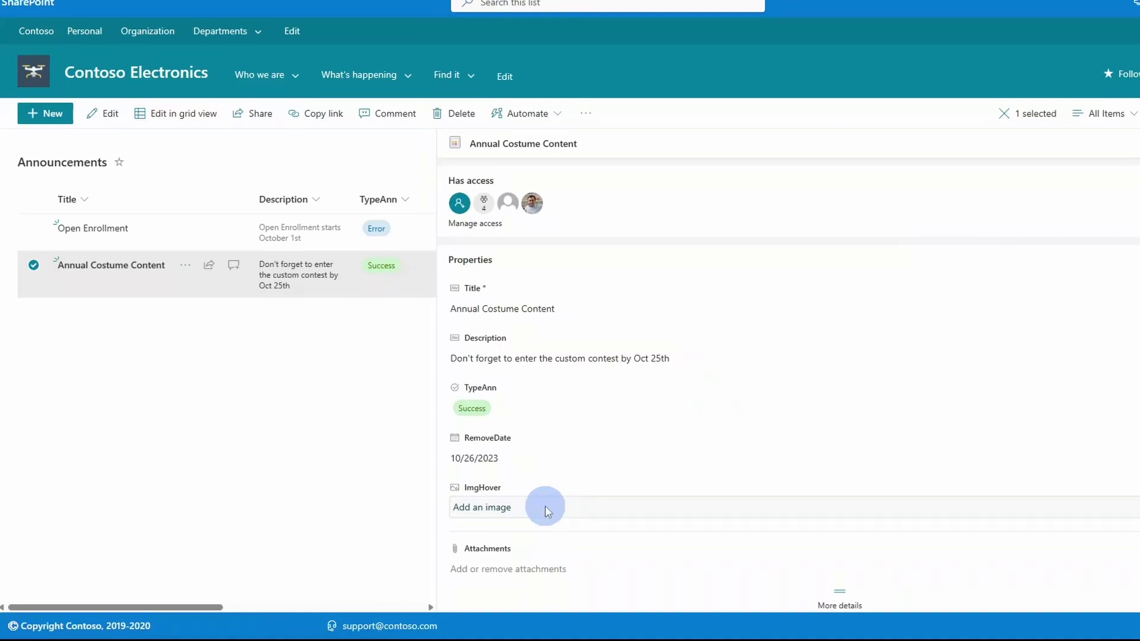
pyautogui.click(504, 509)
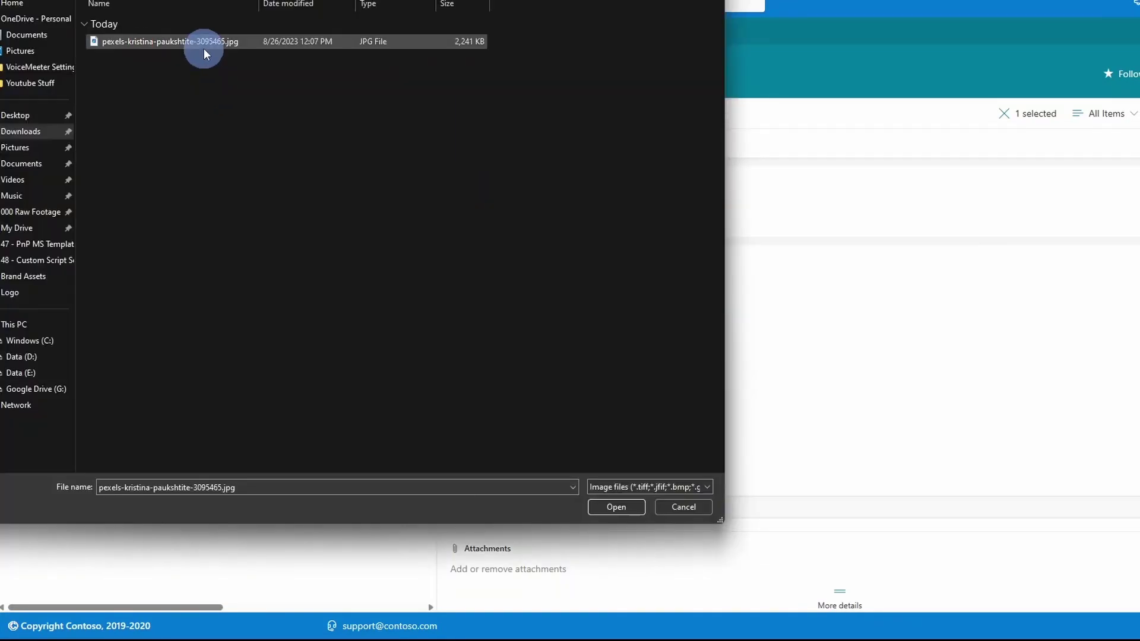
pyautogui.doubleClick(205, 48)
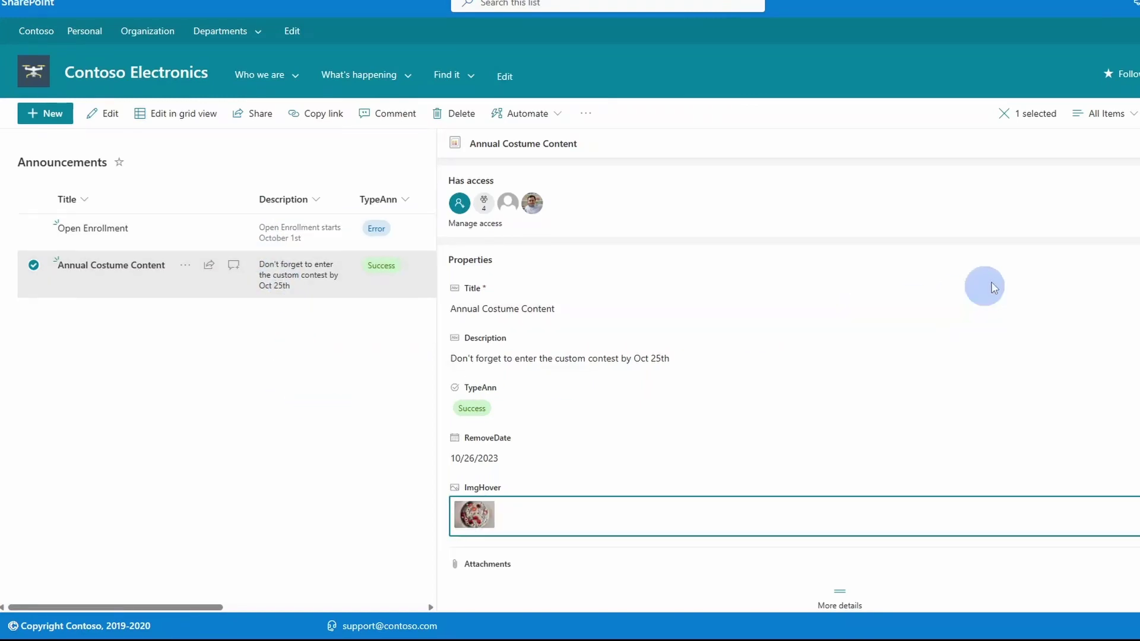
pyautogui.click(1114, 183)
pyautogui.click(693, 382)
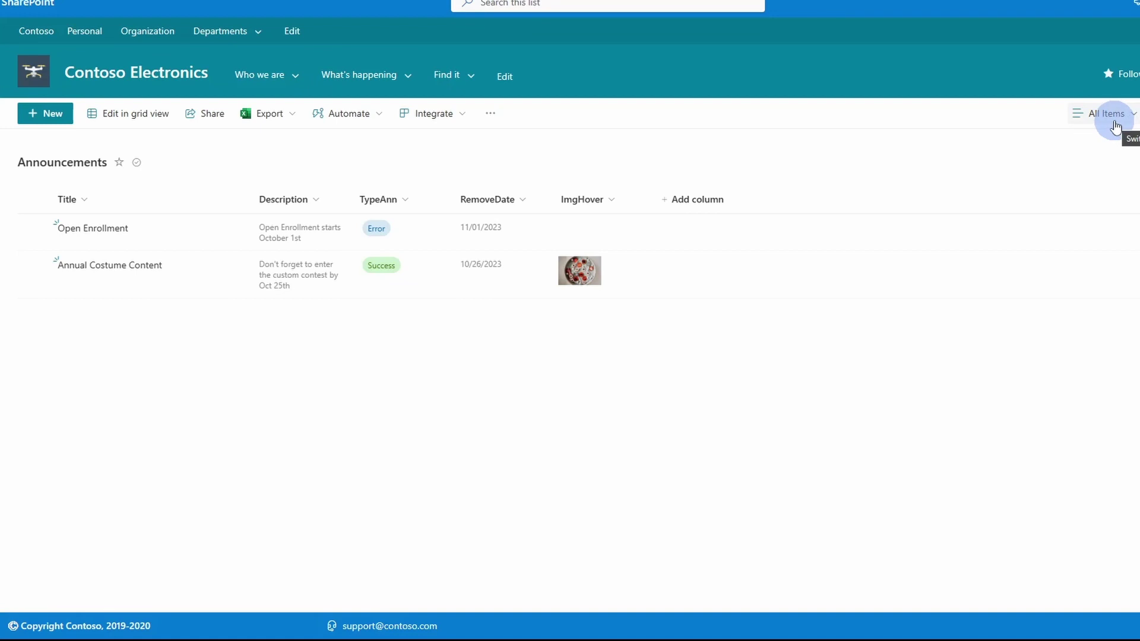
# Step: Create a public list view named Announcements and open Format current view
pyautogui.click(1114, 121)
pyautogui.click(1102, 238)
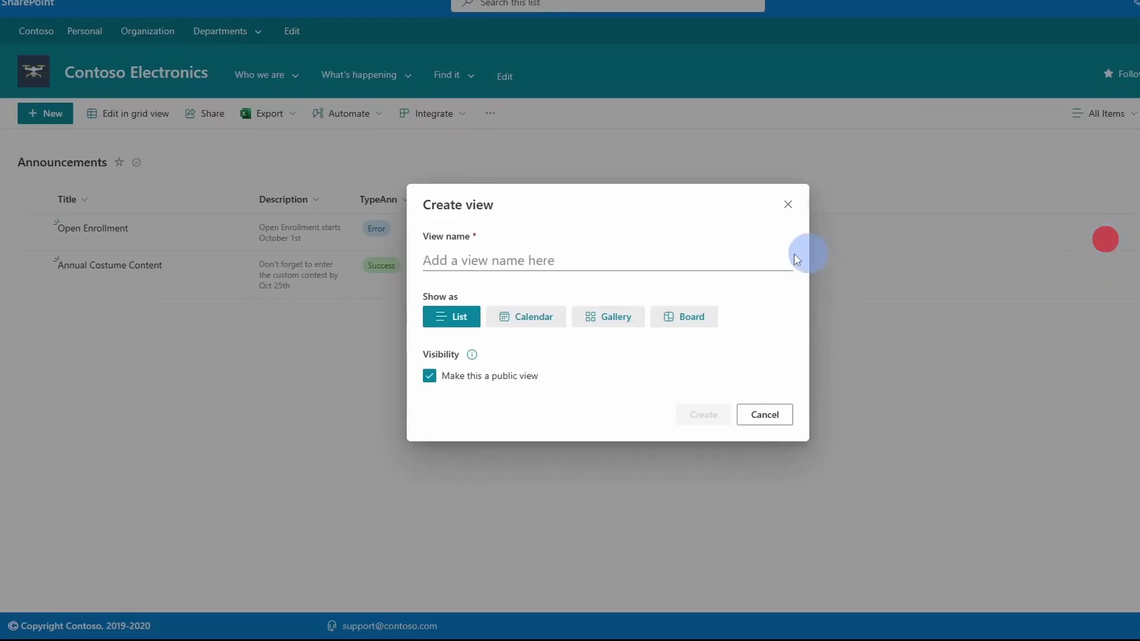
pyautogui.click(605, 260)
pyautogui.write('Announcements')
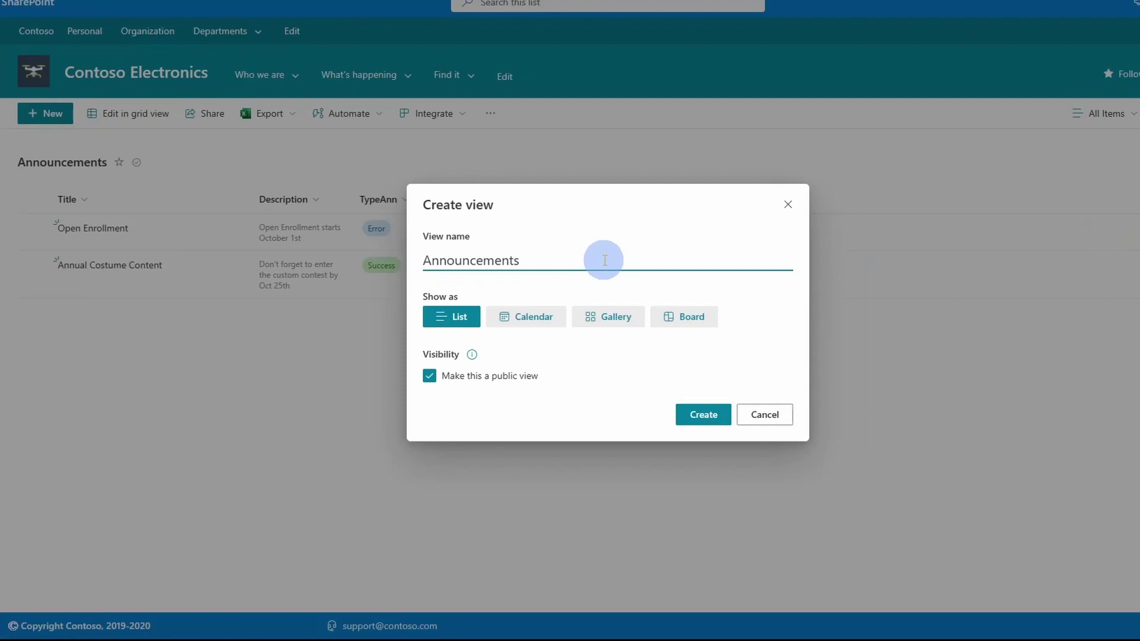
pyautogui.click(693, 415)
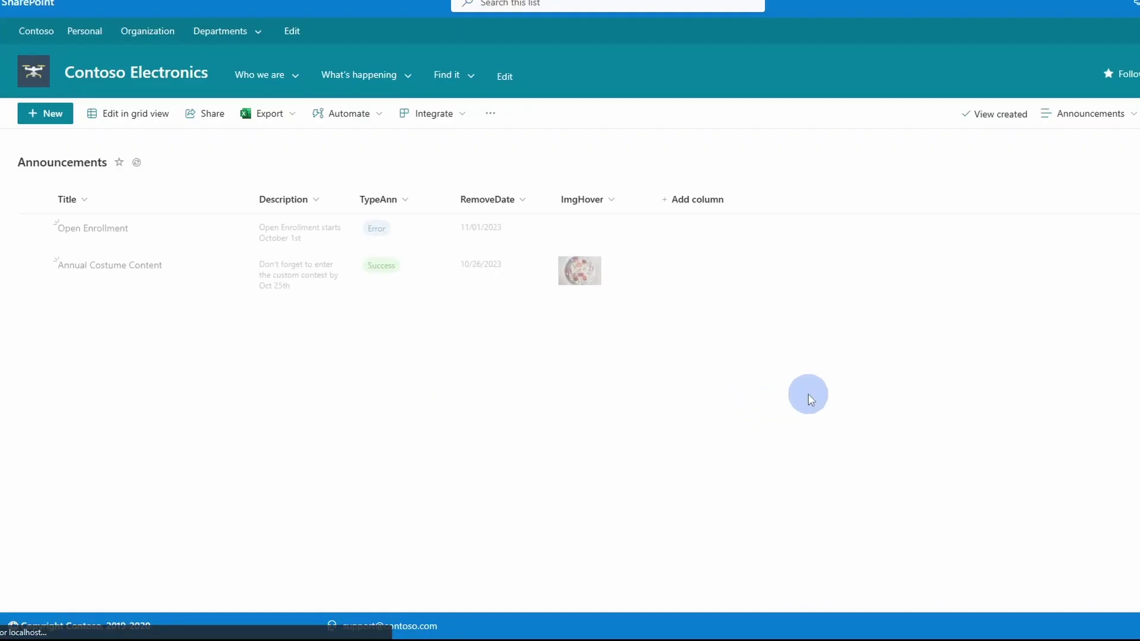
pyautogui.click(1091, 114)
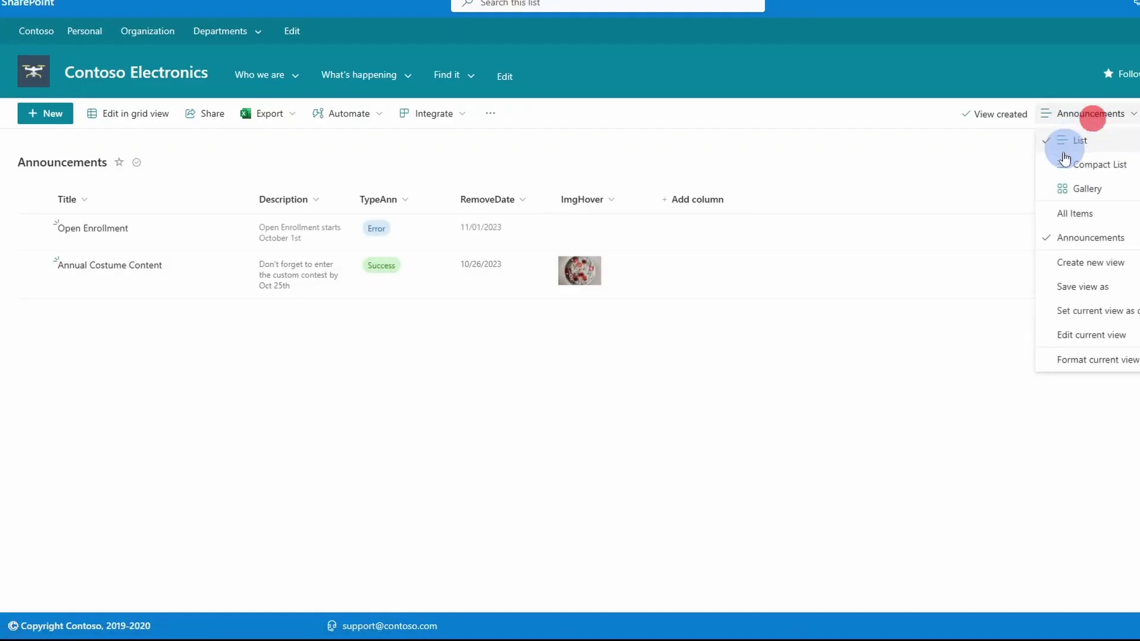
pyautogui.click(1077, 358)
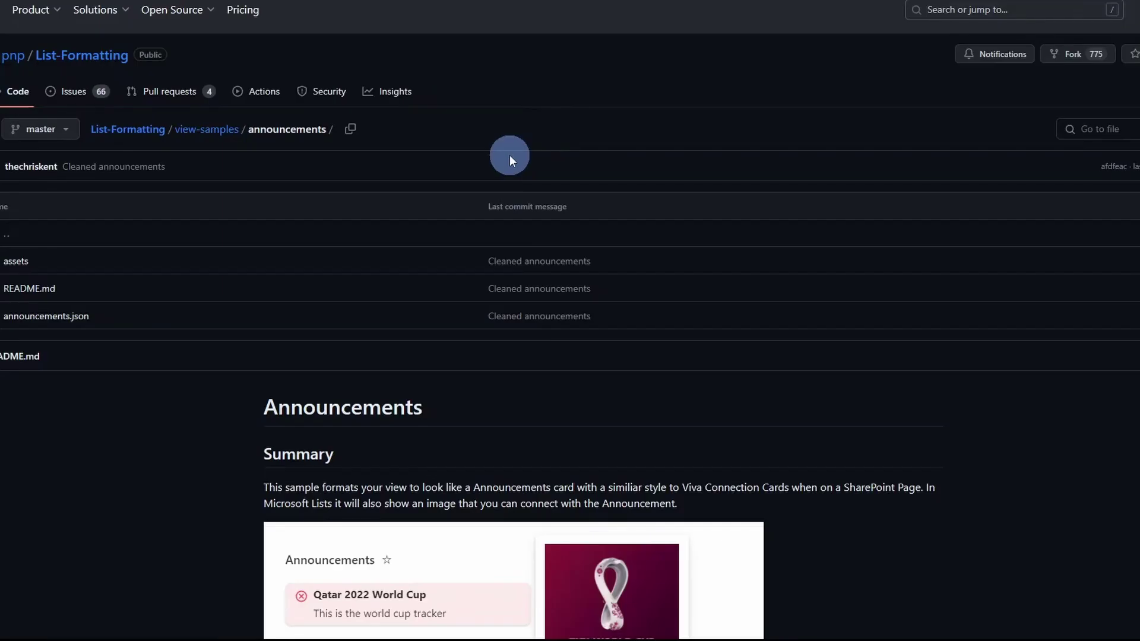
# Step: Open announcements.json in the PnP List-Formatting repo and review its 87-line JSON
pyautogui.click(78, 317)
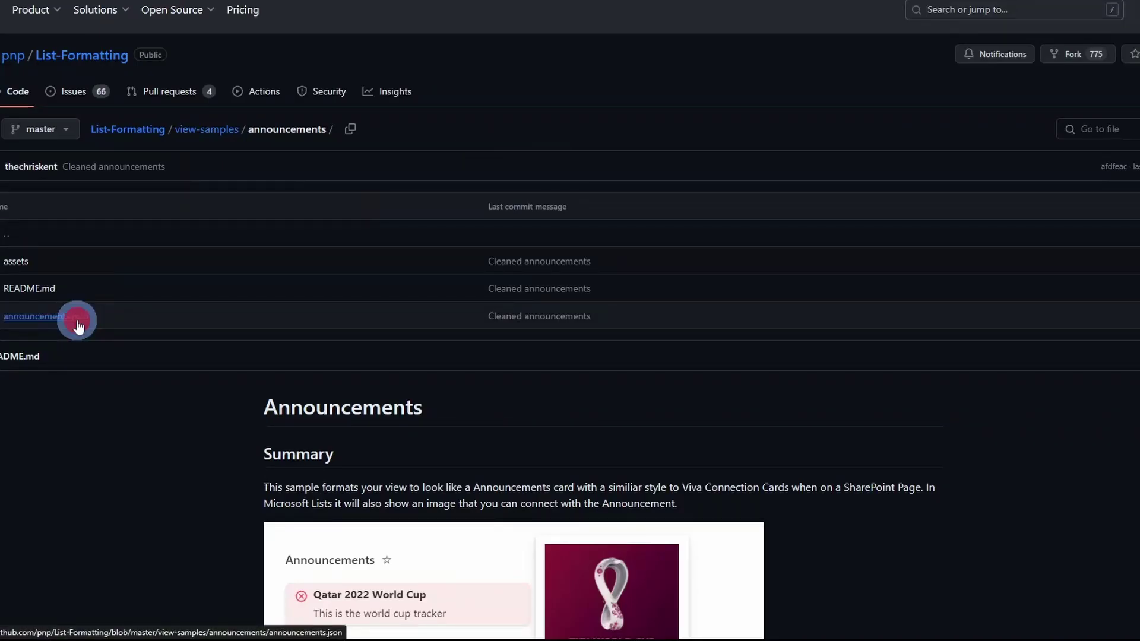
pyautogui.scroll(-3, 613, 247)
pyautogui.scroll(2, 614, 249)
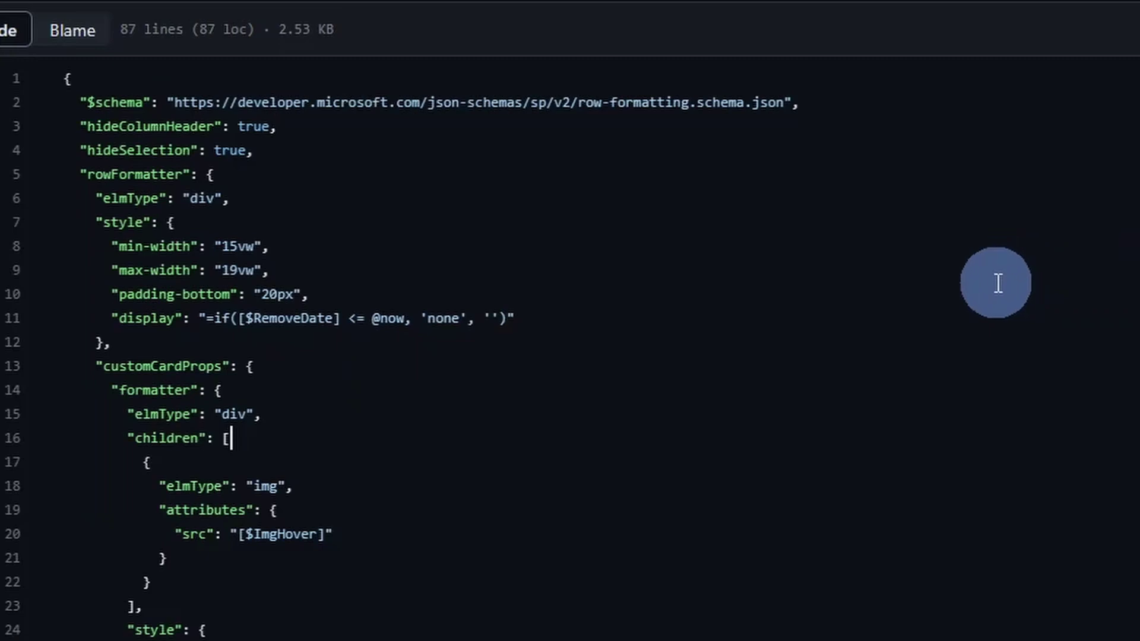
pyautogui.scroll(-3, 974, 295)
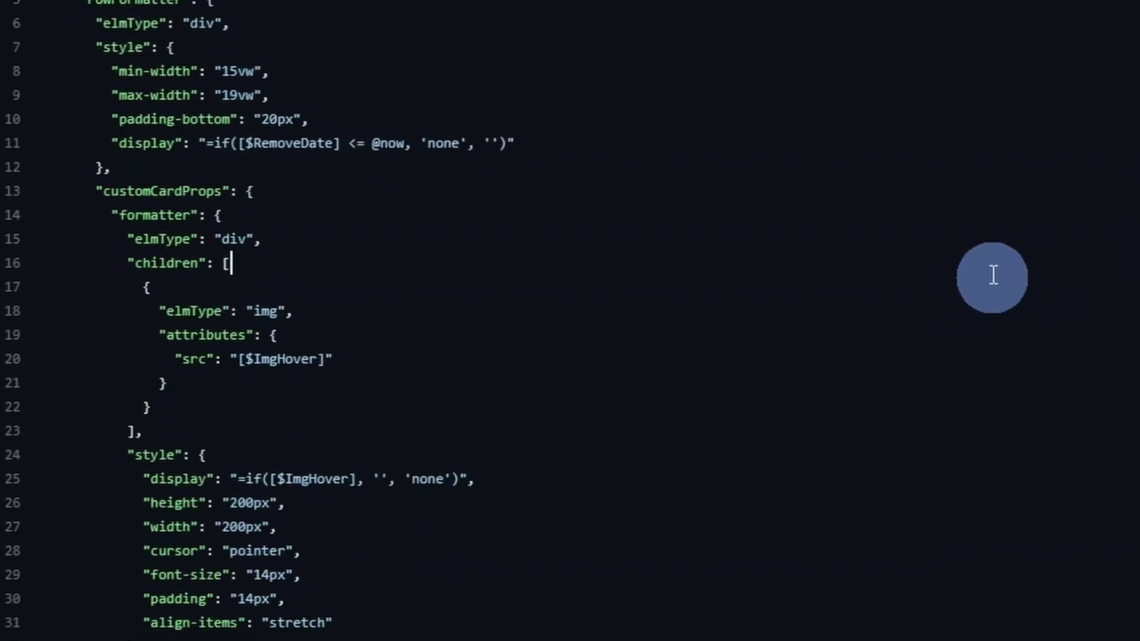
pyautogui.moveTo(235, 23); pyautogui.dragTo(103, 24)
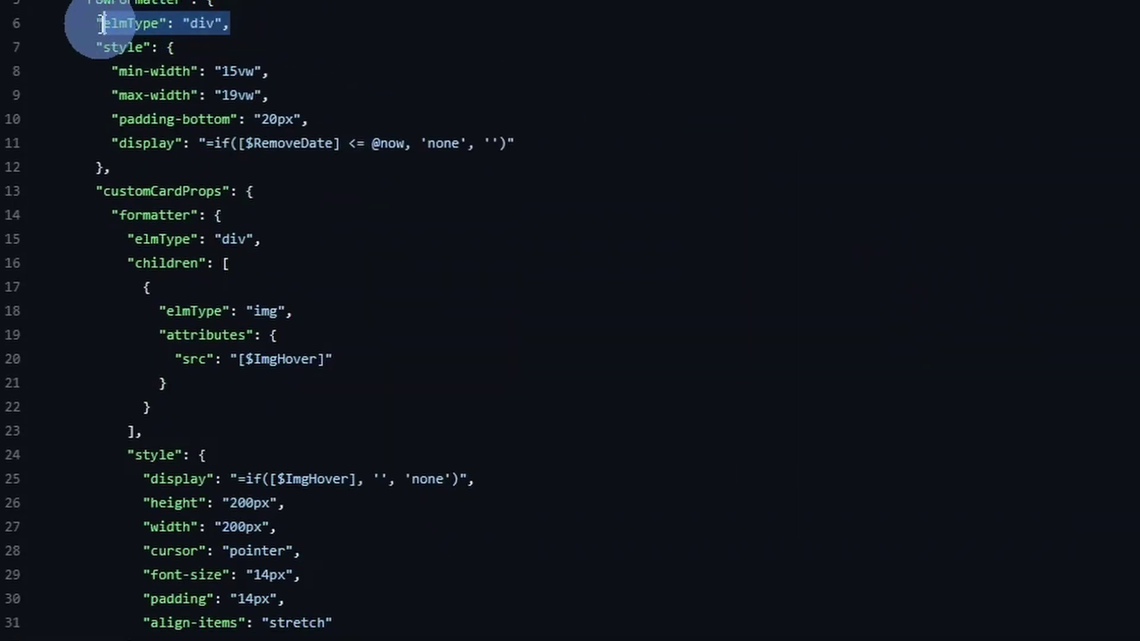
pyautogui.click(379, 52)
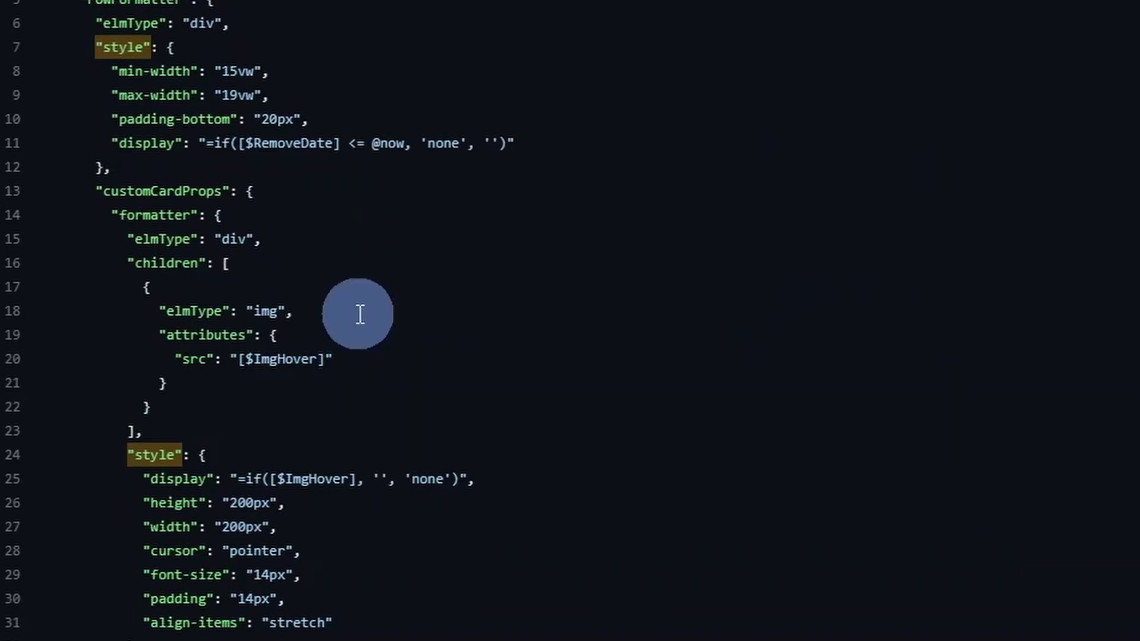
pyautogui.scroll(-15, 742, 326)
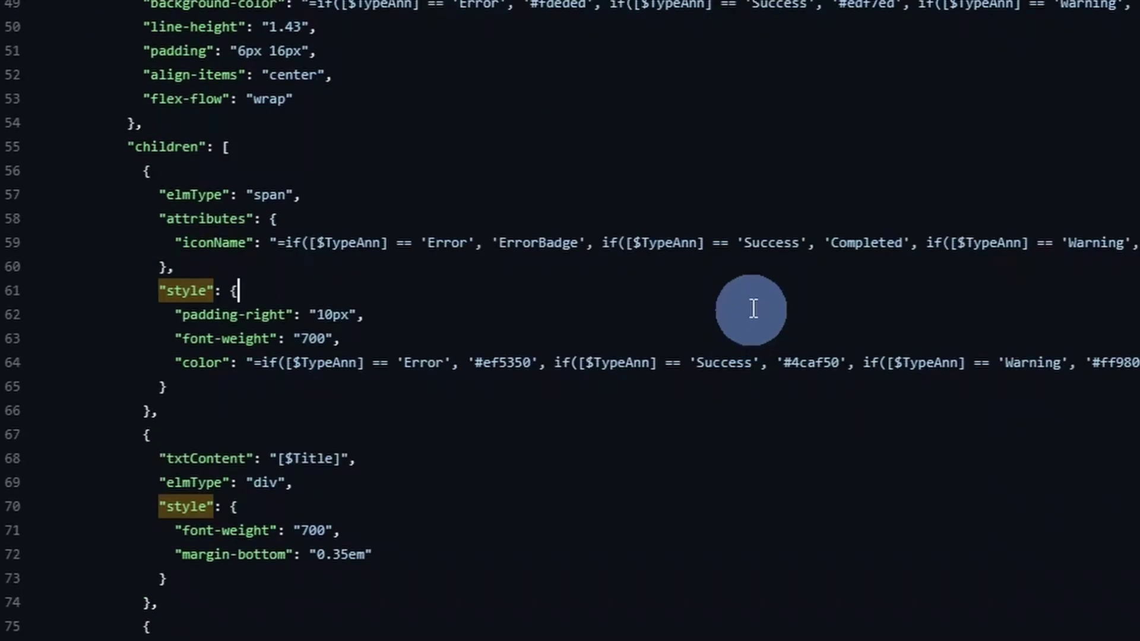
pyautogui.click(739, 283)
pyautogui.scroll(3, 741, 276)
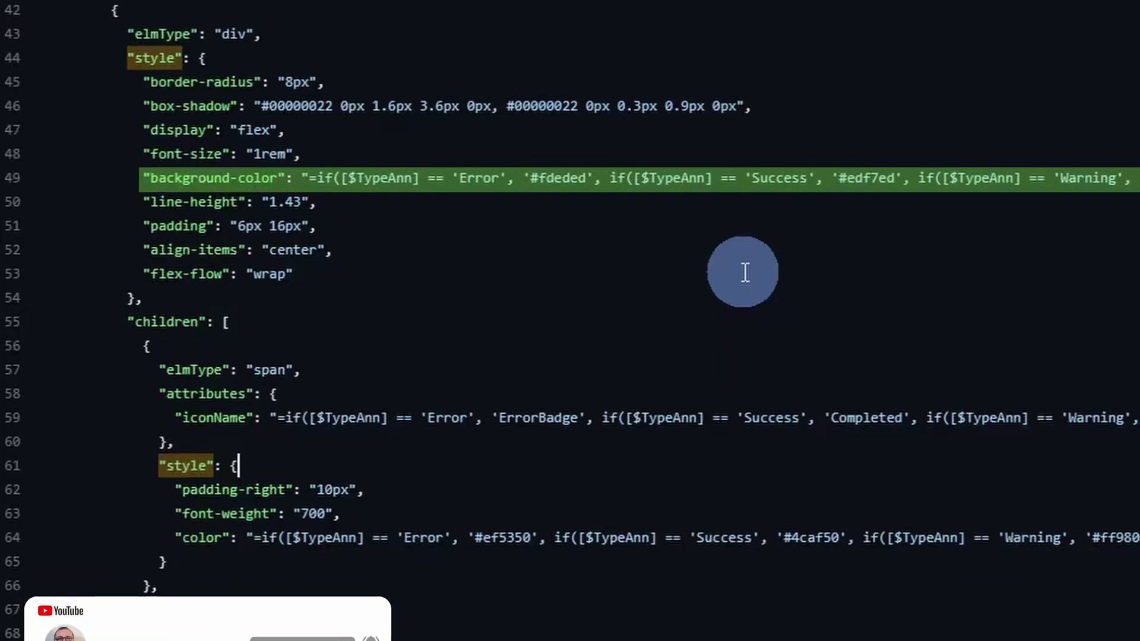
pyautogui.scroll(-4, 742, 273)
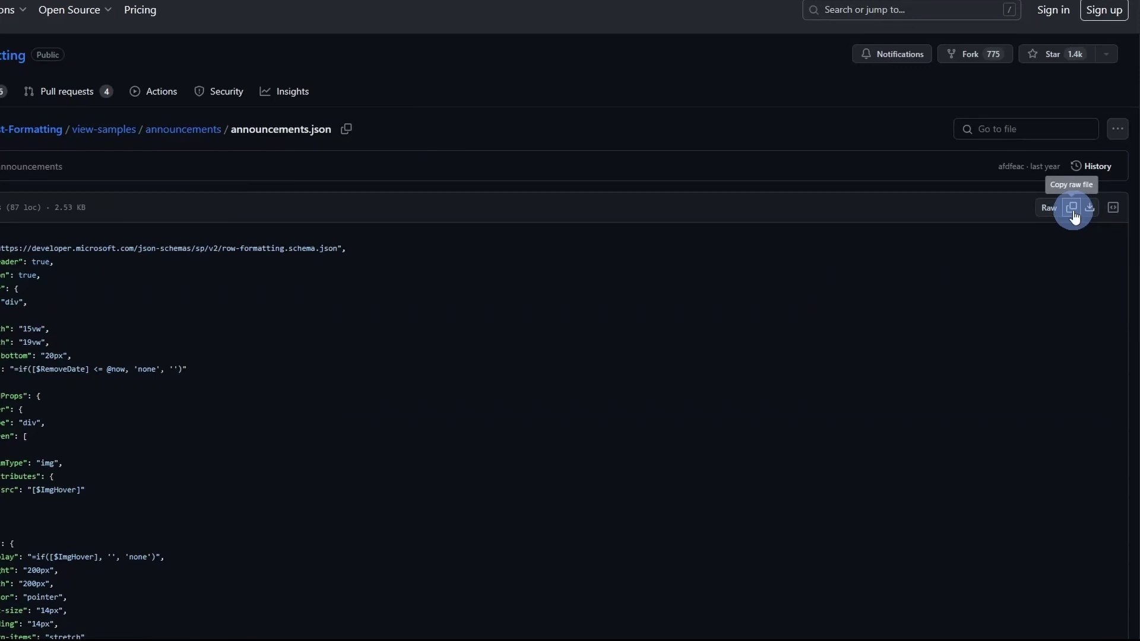
# Step: Copy the raw announcements JSON and paste it over the default view-formatting JSON
pyautogui.click(1072, 208)
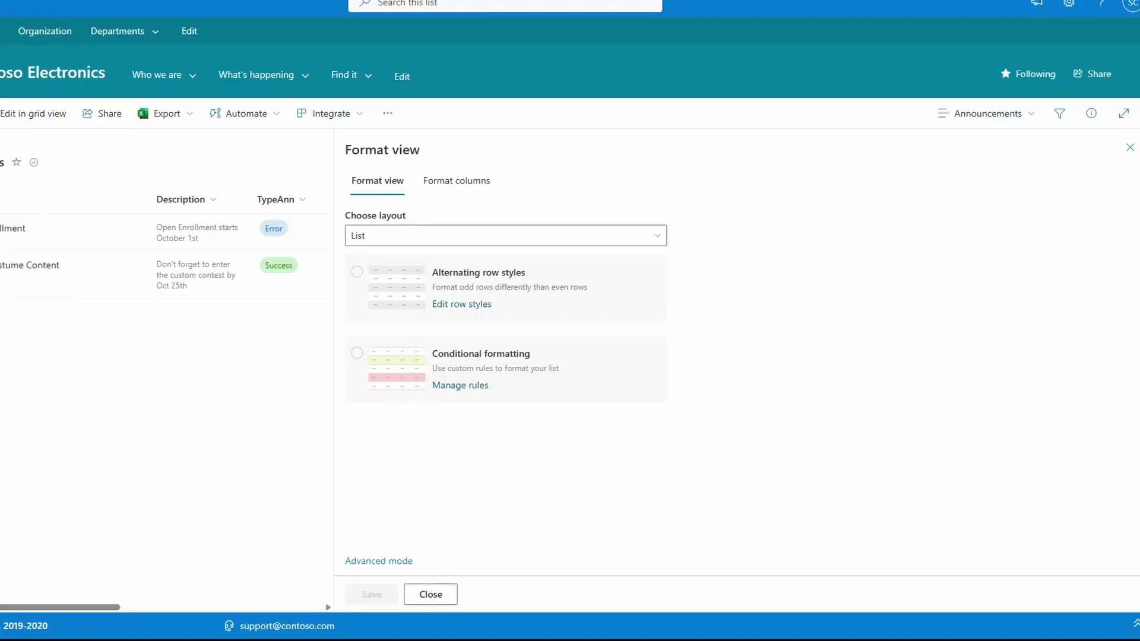
pyautogui.click(385, 561)
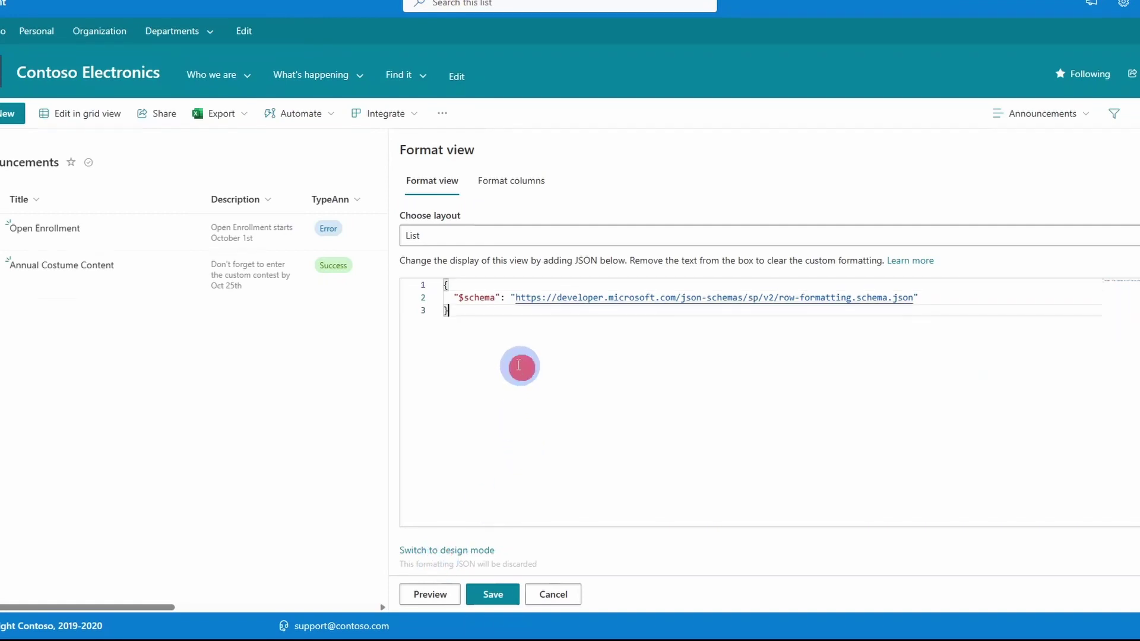
pyautogui.click(410, 283)
pyautogui.hotkey('ctrl', 'a')
pyautogui.press('Delete')
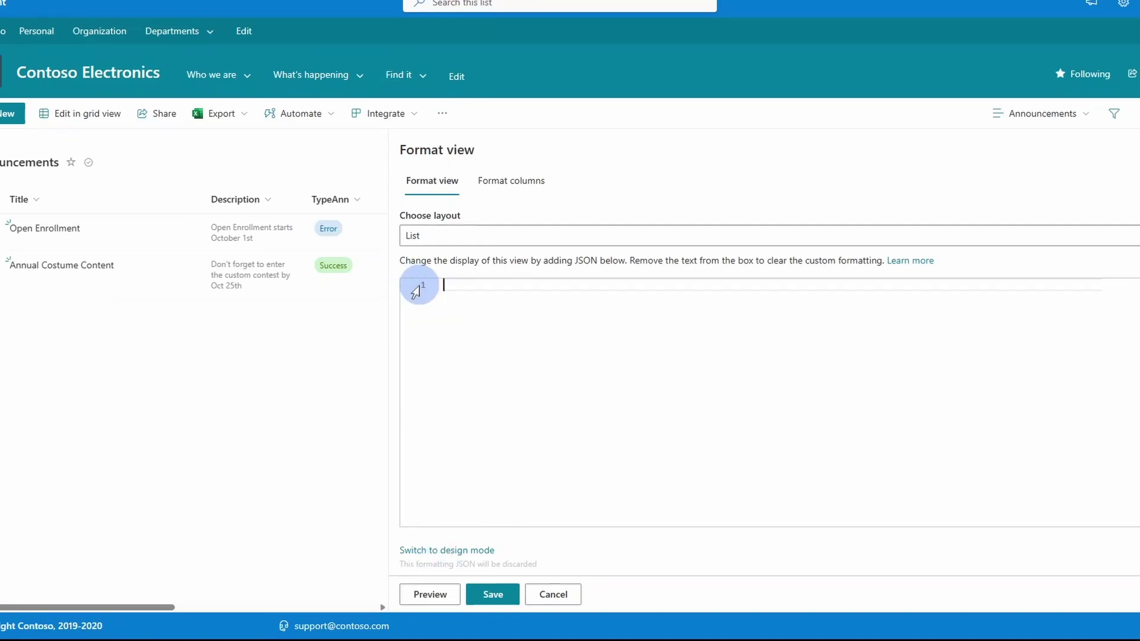
pyautogui.hotkey('ctrl', 'v')
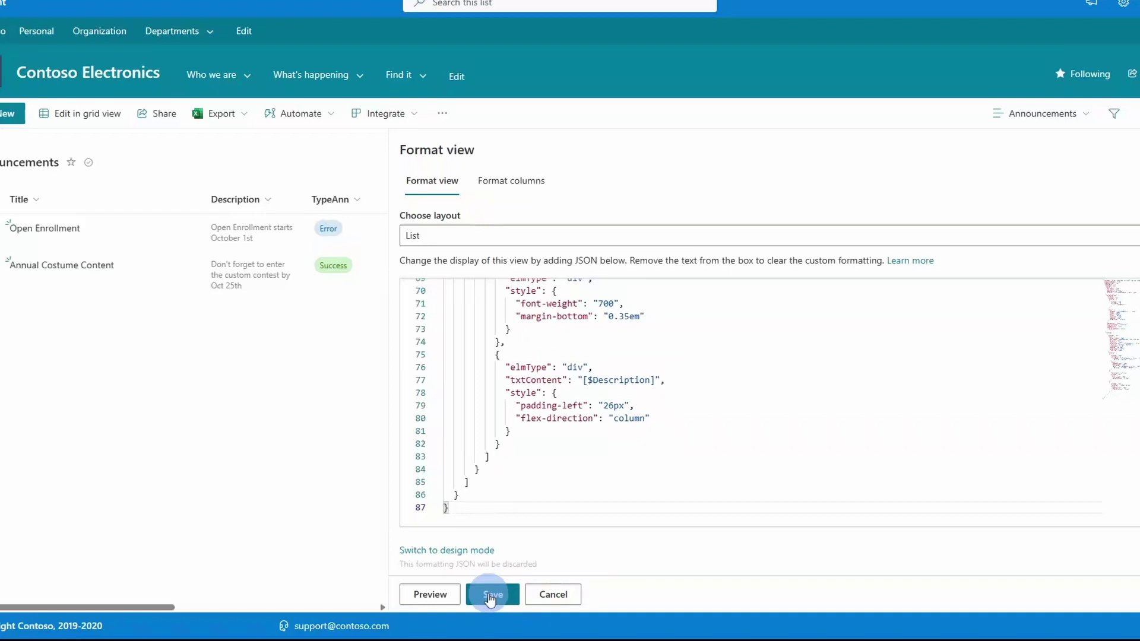
# Step: Preview and save the card-style formatting, then close the formatting panel
pyautogui.click(437, 596)
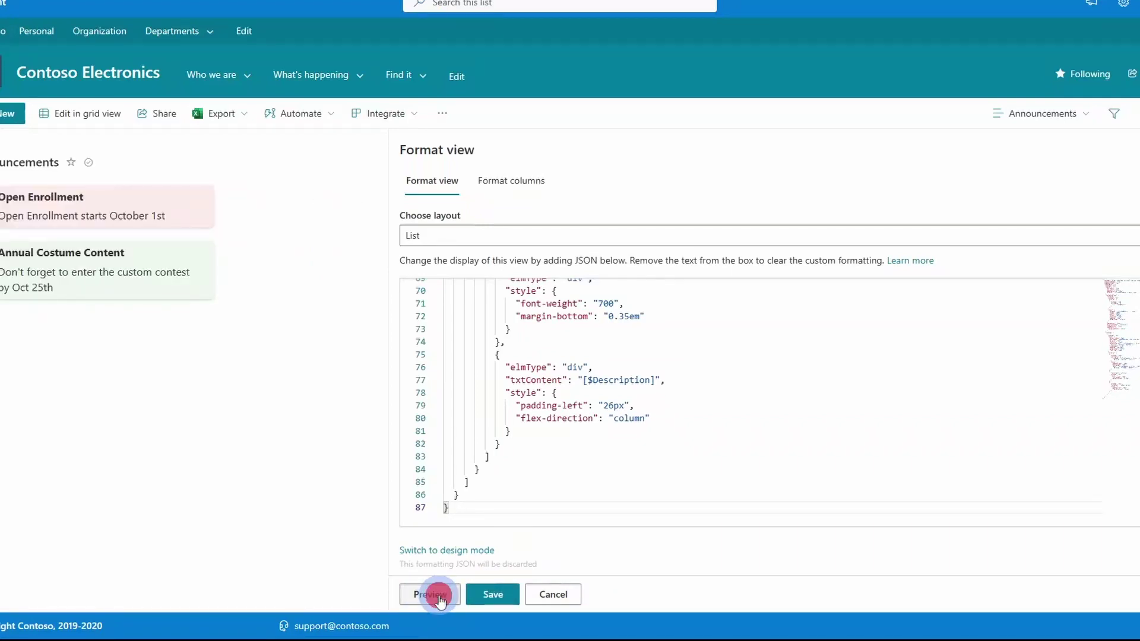
pyautogui.click(490, 598)
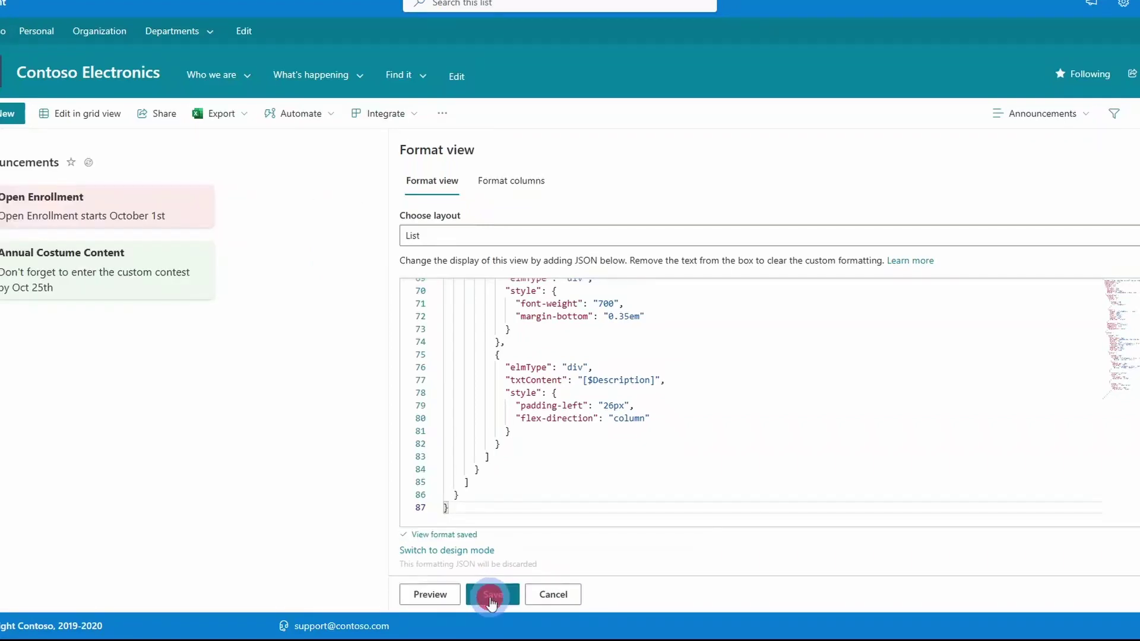
pyautogui.click(1100, 181)
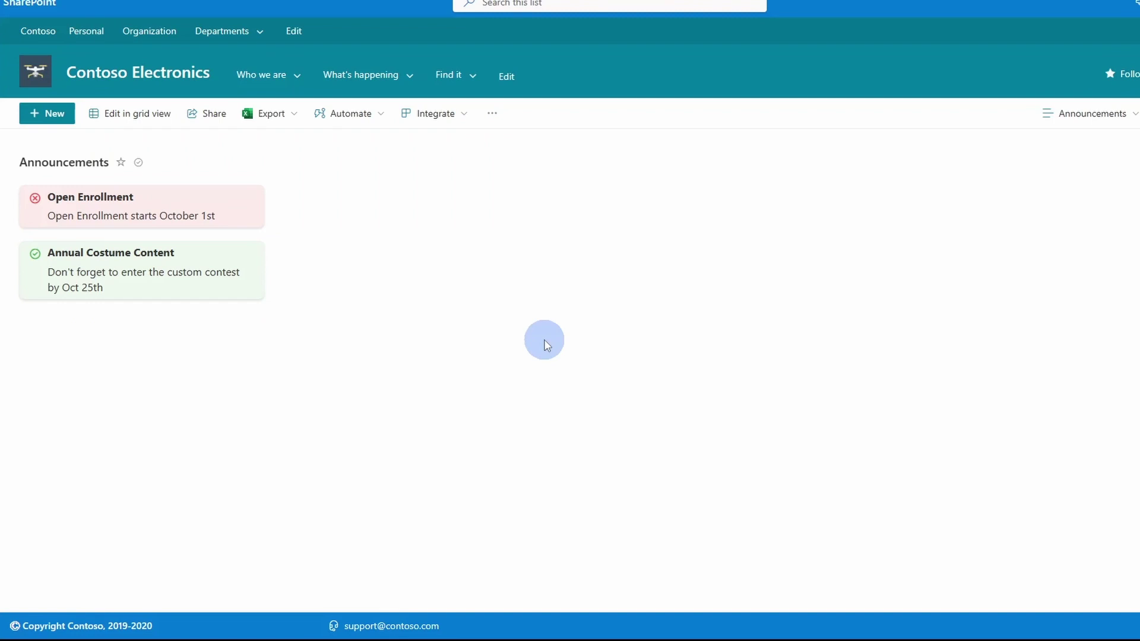
# Step: Set Open Enrollment's TypeAnn to Success in All Items, then return to the Announcements view
pyautogui.click(1112, 115)
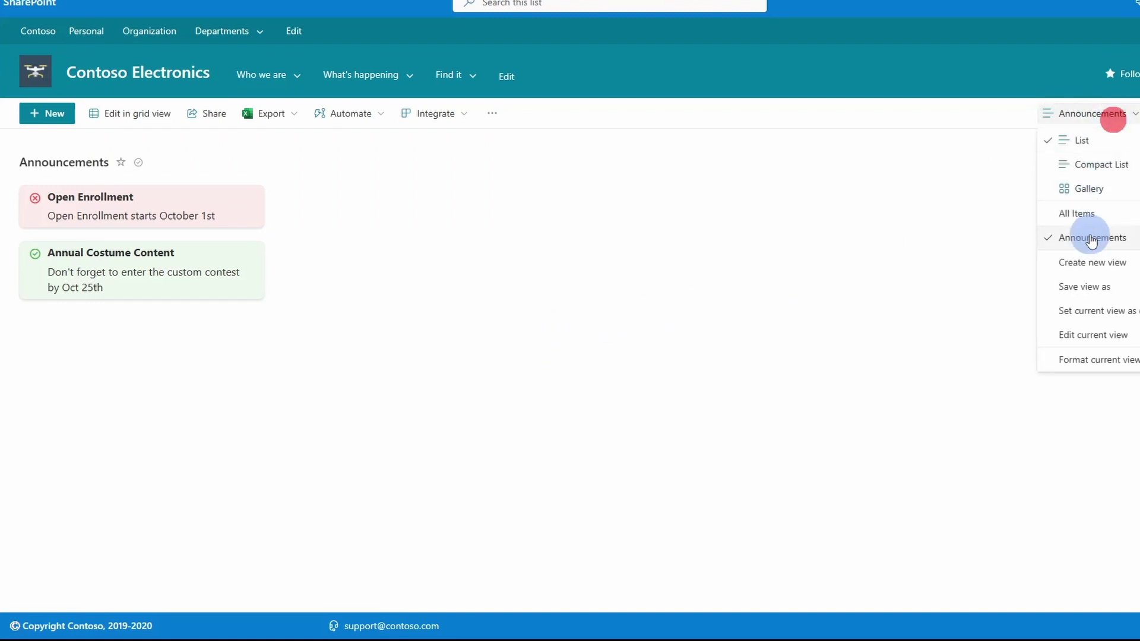
pyautogui.click(1078, 216)
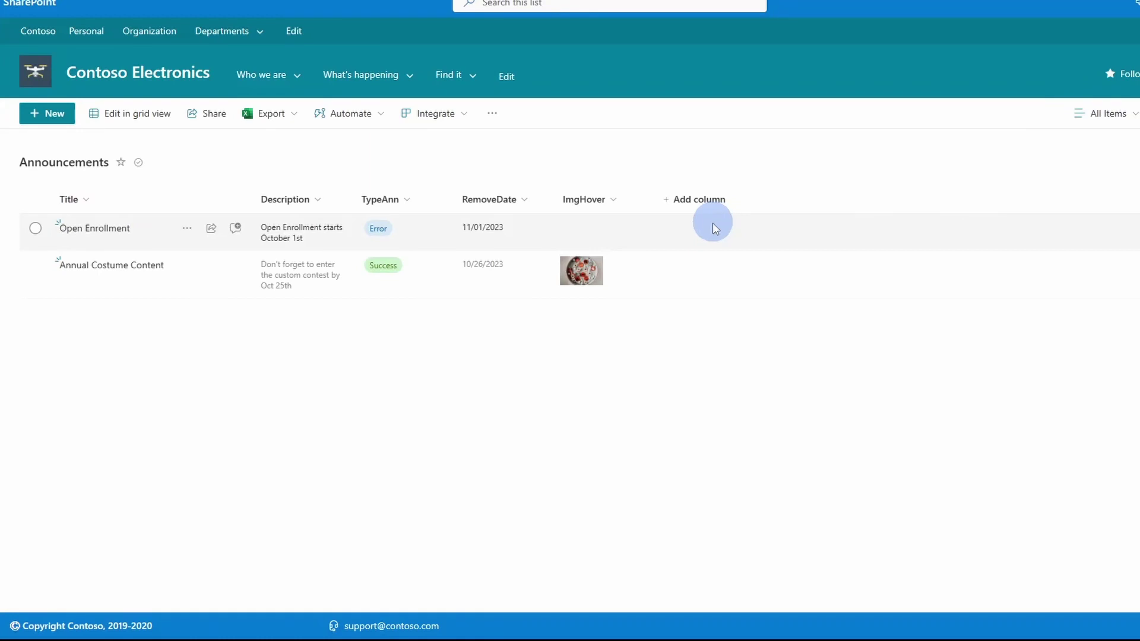
pyautogui.click(711, 227)
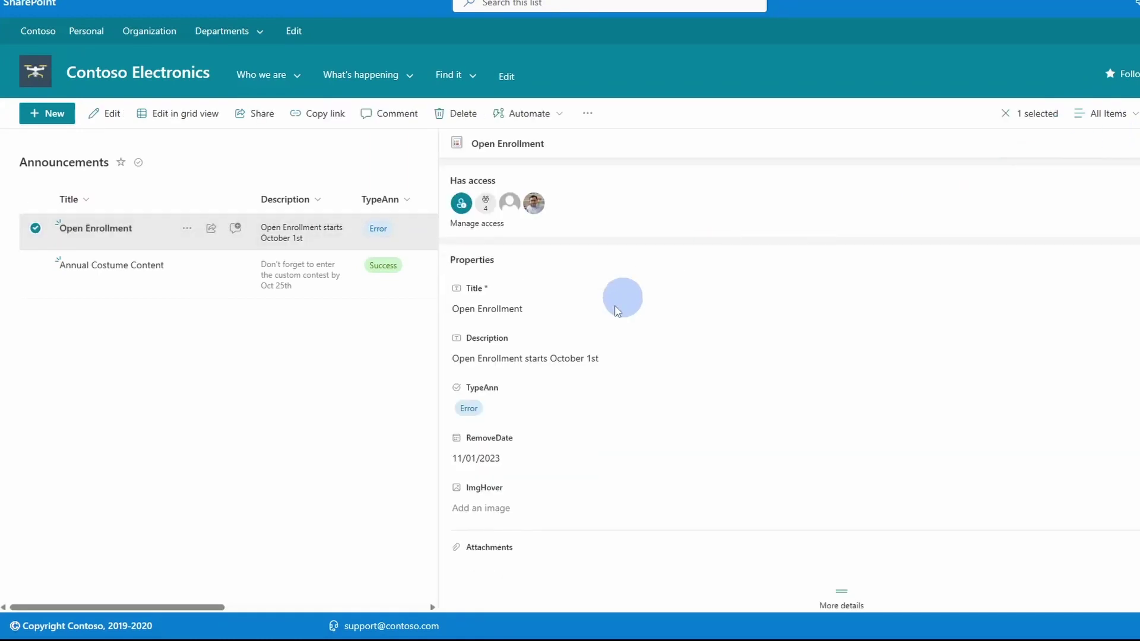
pyautogui.click(523, 416)
pyautogui.click(544, 469)
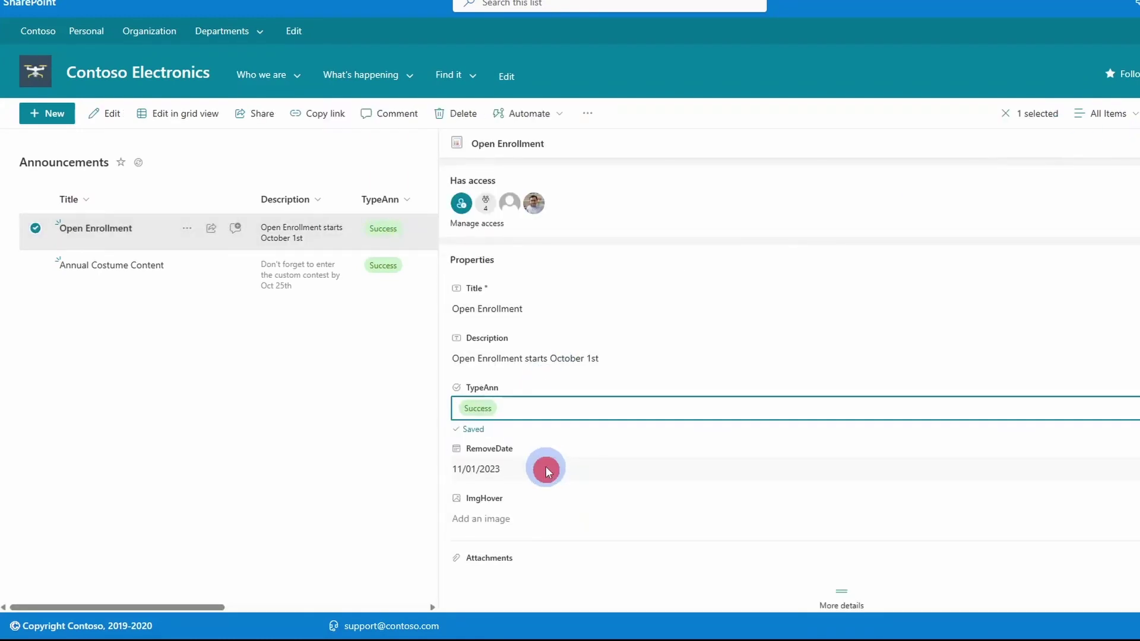
pyautogui.click(1137, 146)
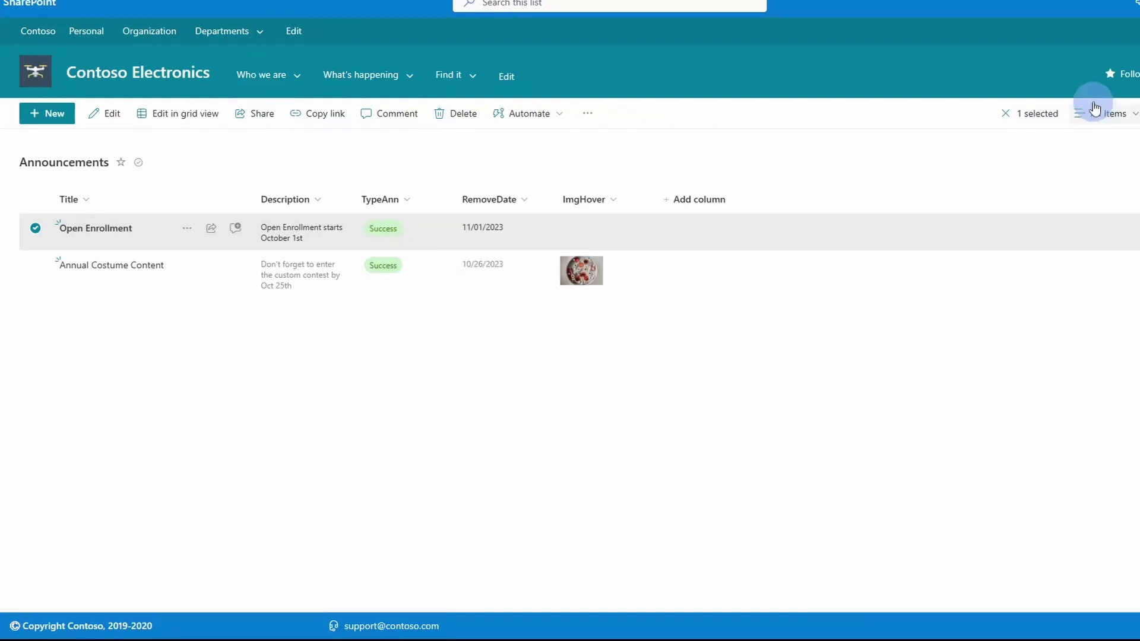
pyautogui.click(1098, 111)
pyautogui.click(1108, 240)
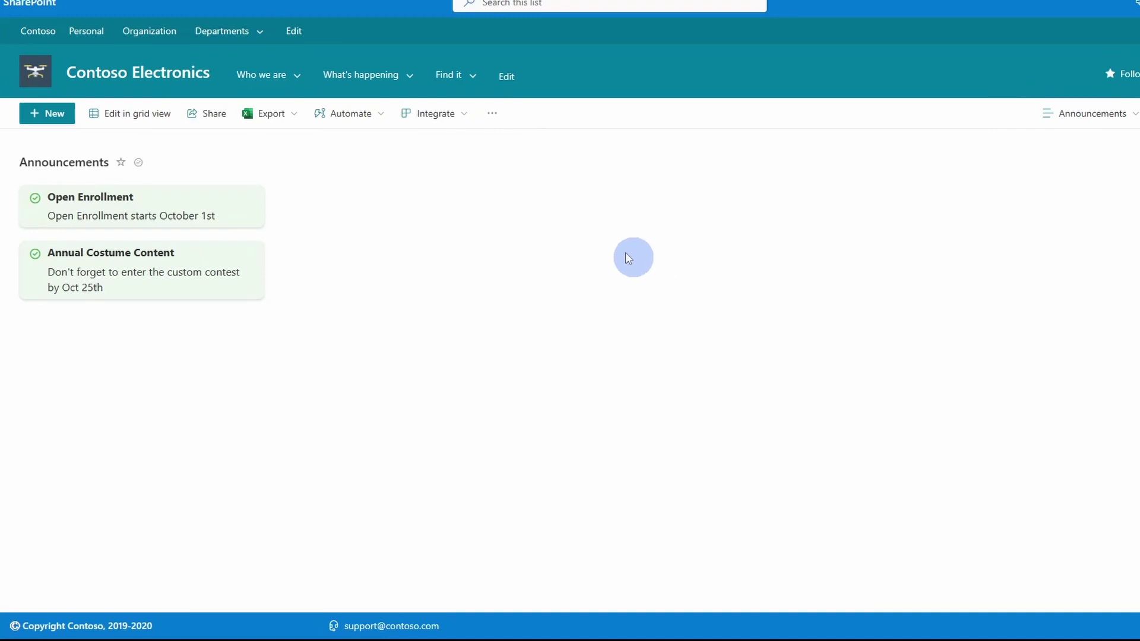
# Step: Add a List web part showing the Announcements list to the home page's right column
pyautogui.click(113, 73)
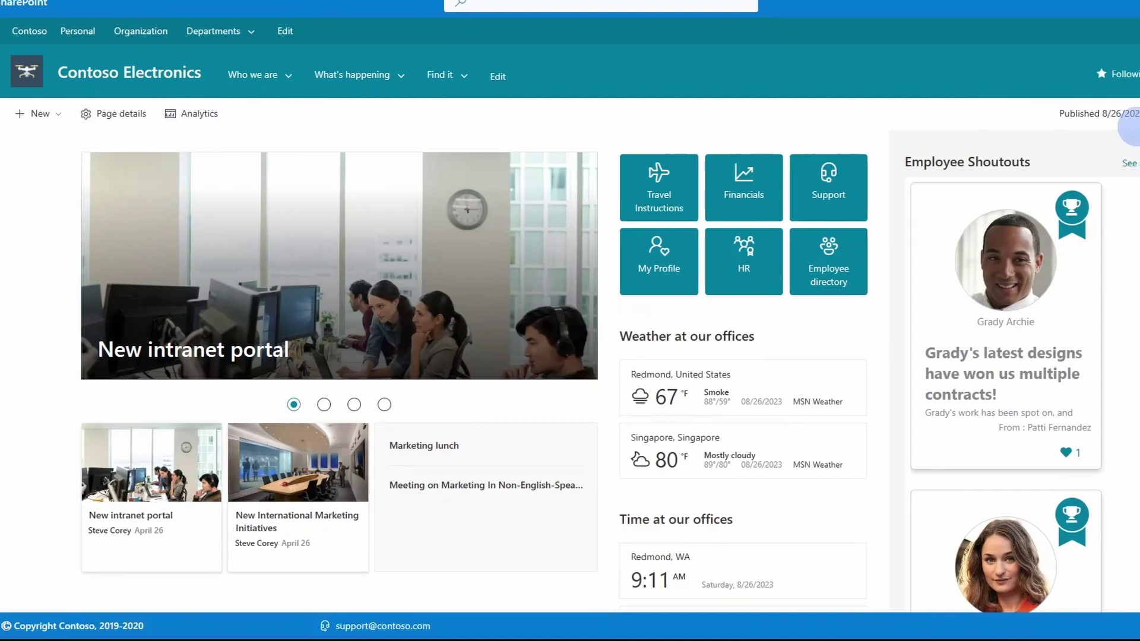
pyautogui.click(1116, 115)
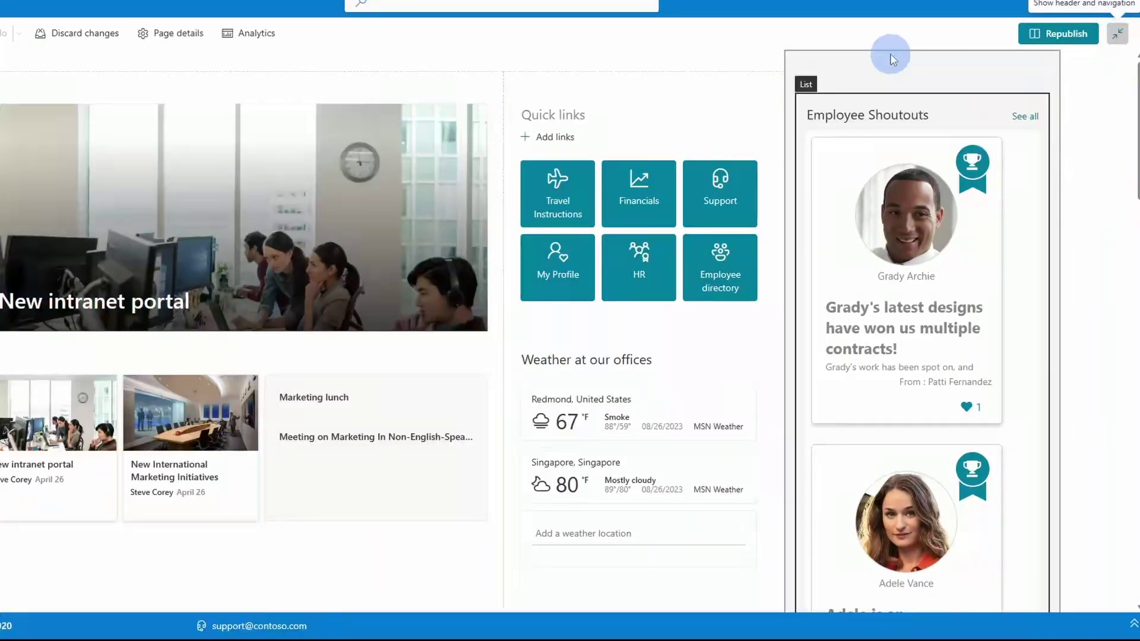
pyautogui.click(922, 82)
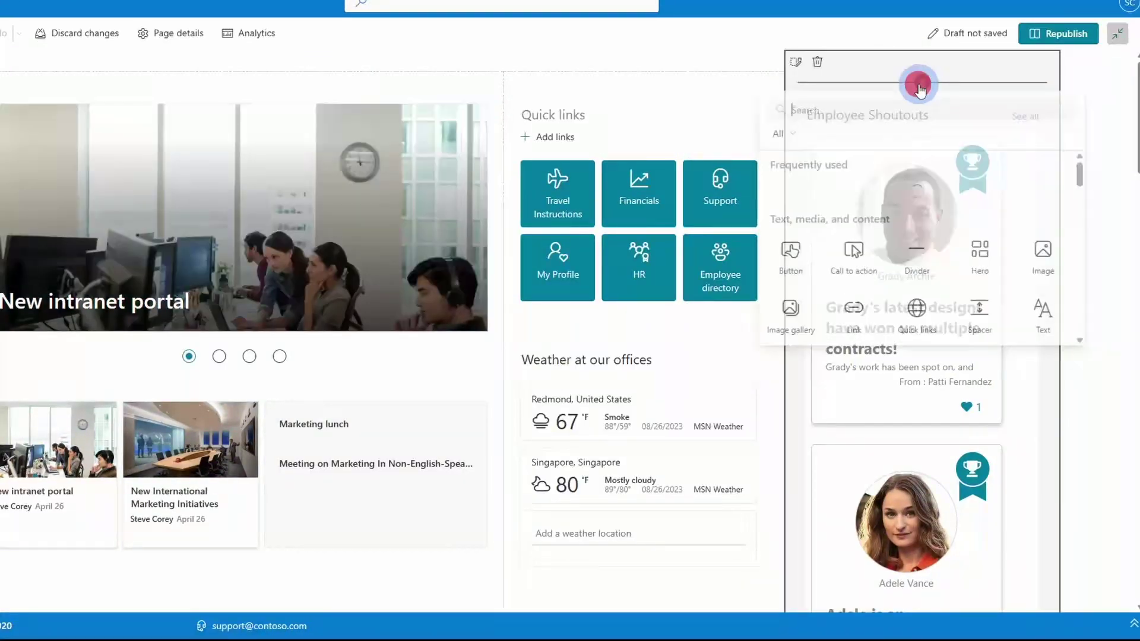
pyautogui.scroll(-4, 976, 255)
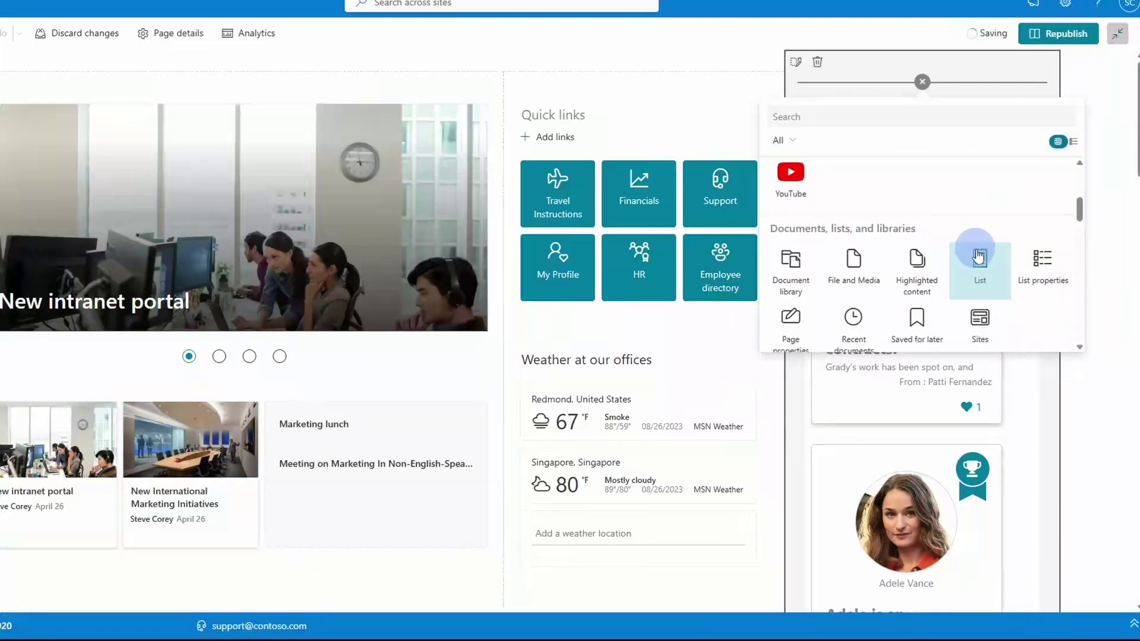
pyautogui.click(973, 250)
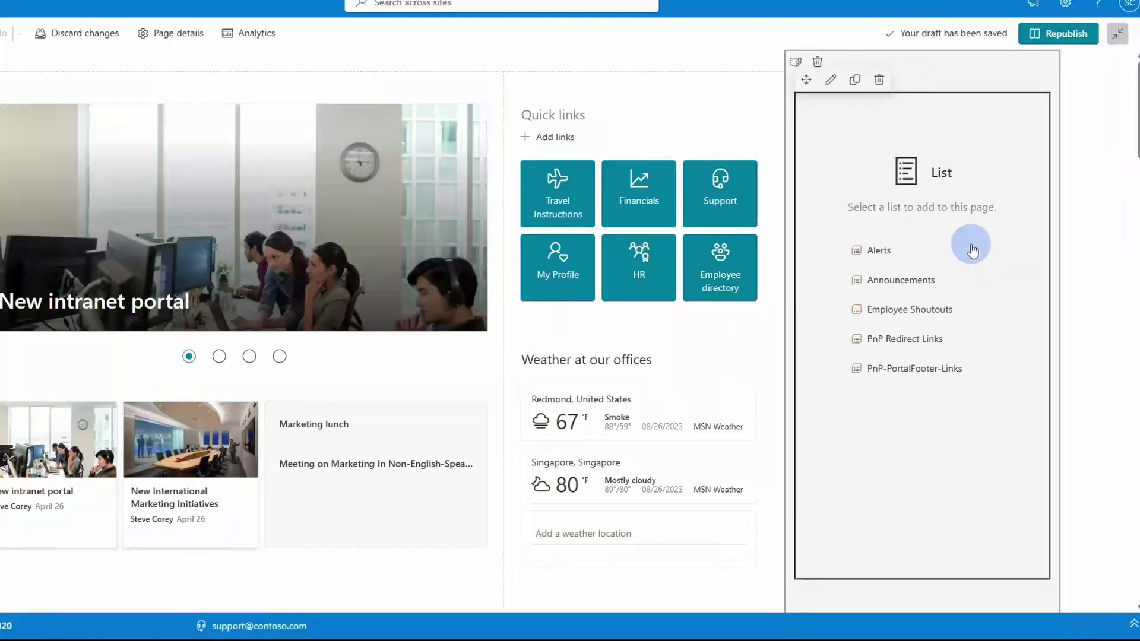
pyautogui.click(902, 280)
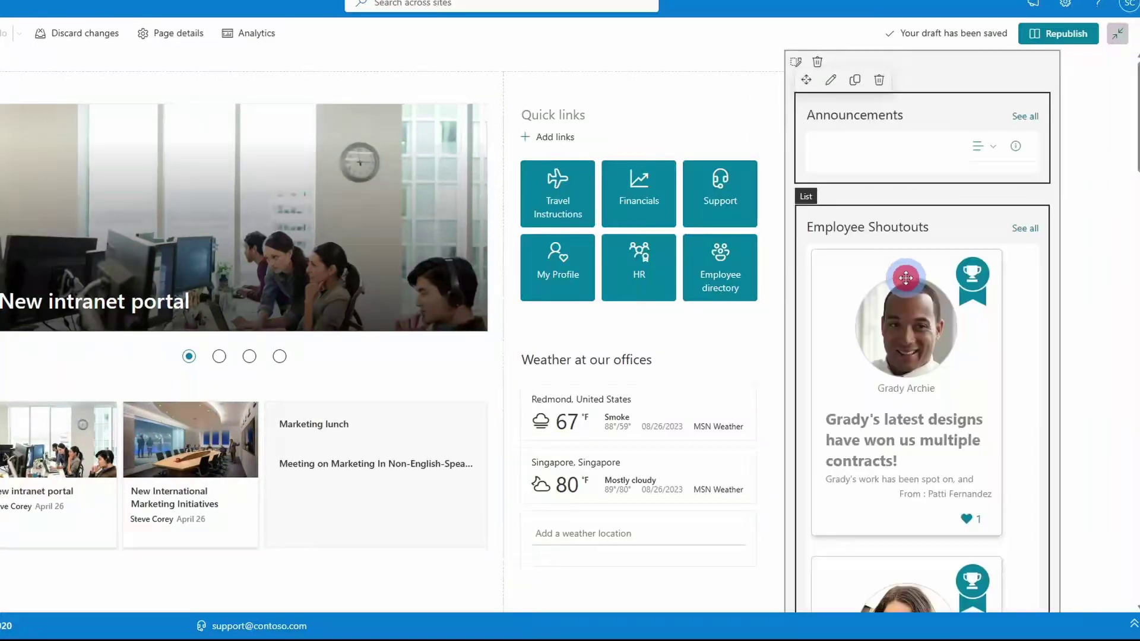
# Step: Set the web part to the Announcements view with the command bar hidden
pyautogui.click(831, 79)
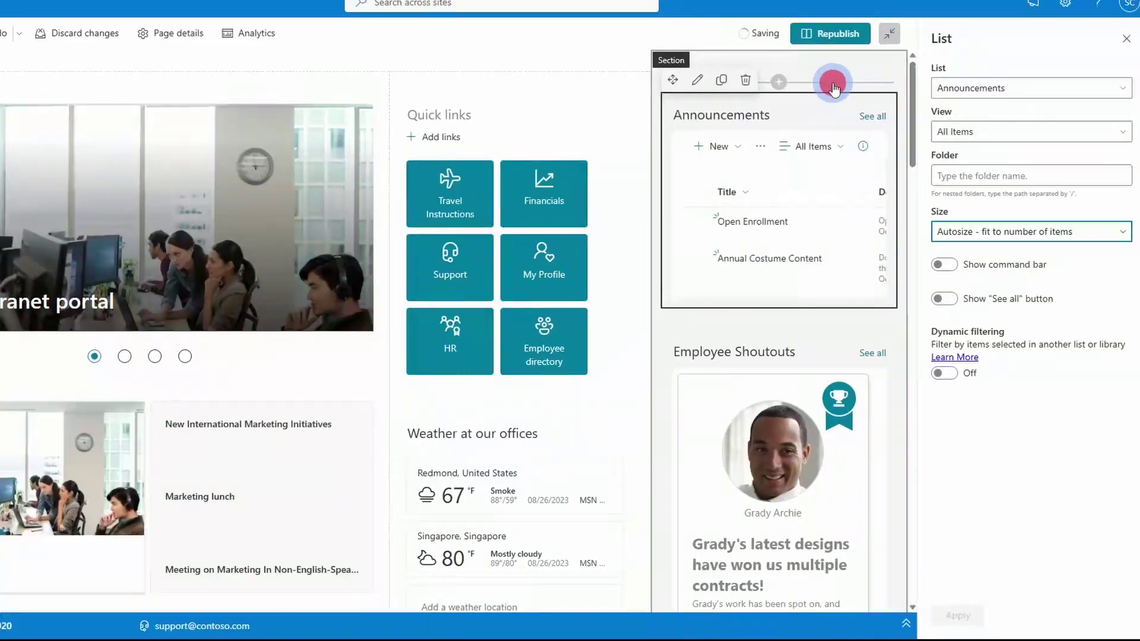
pyautogui.click(1021, 131)
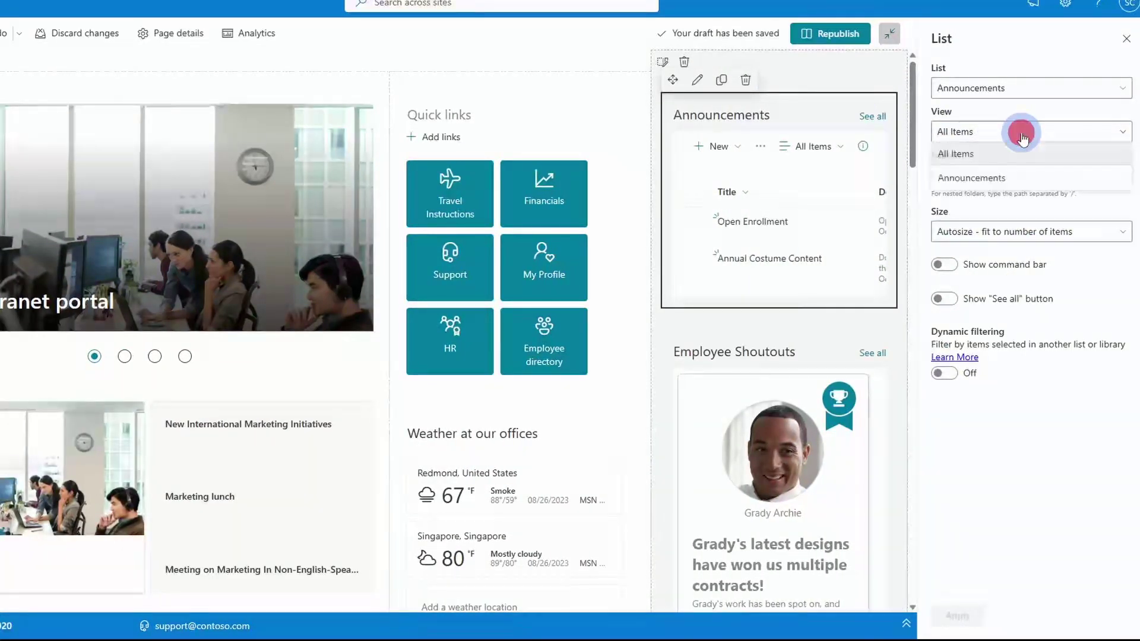
pyautogui.click(1003, 178)
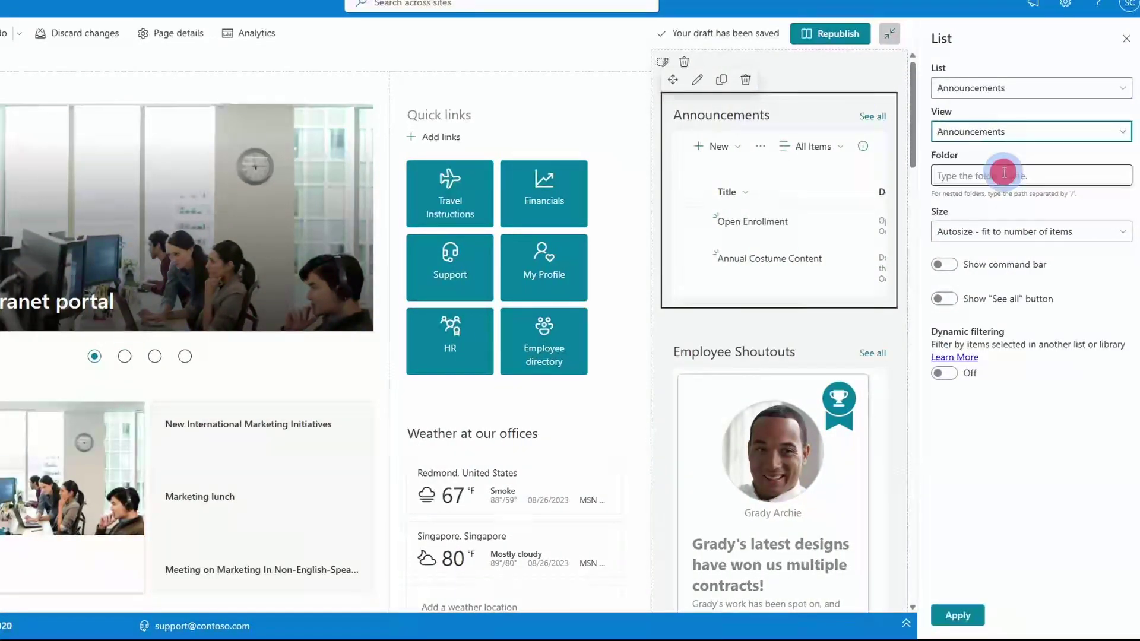
pyautogui.click(945, 265)
pyautogui.click(974, 618)
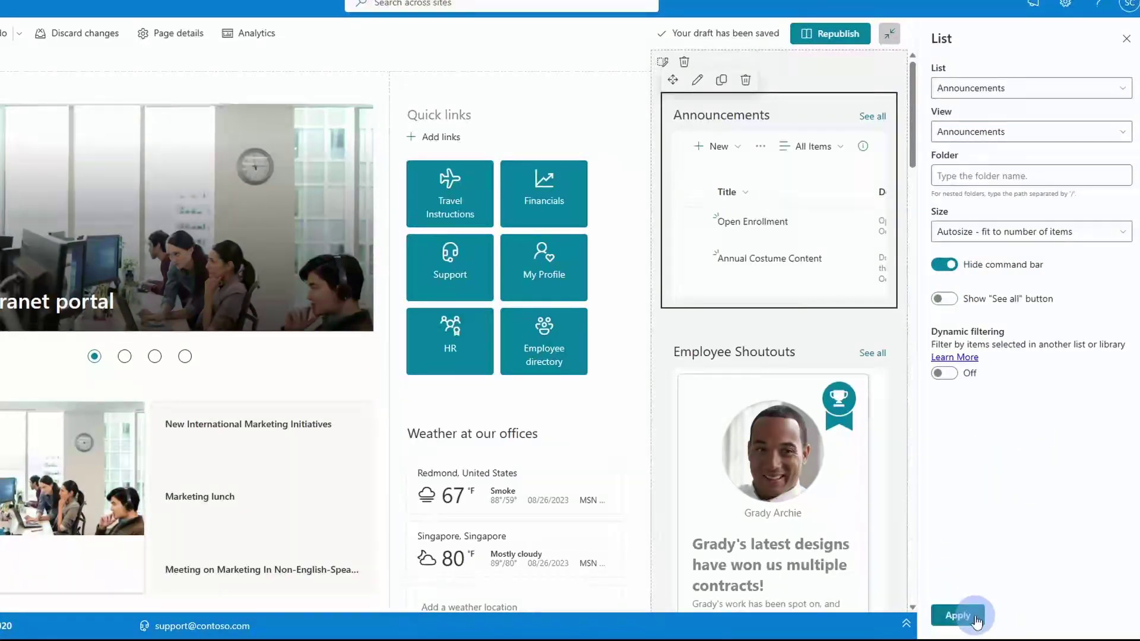
pyautogui.click(975, 618)
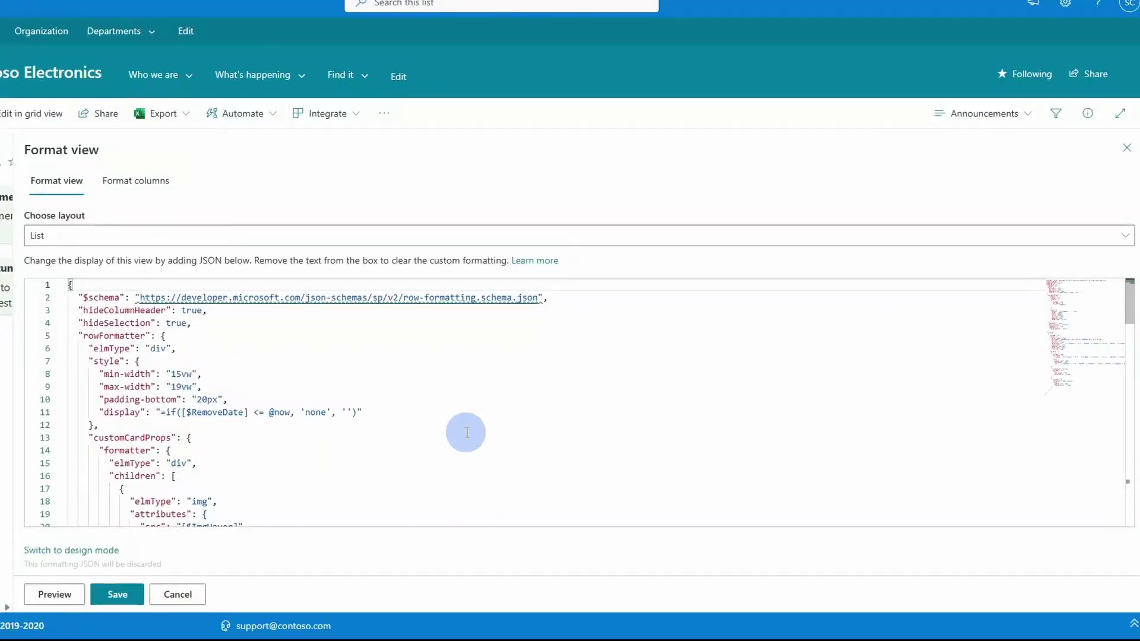
# Step: Scroll down the Announcements view-formatting JSON to the customCardProps ImgHover block
pyautogui.scroll(-2, 467, 432)
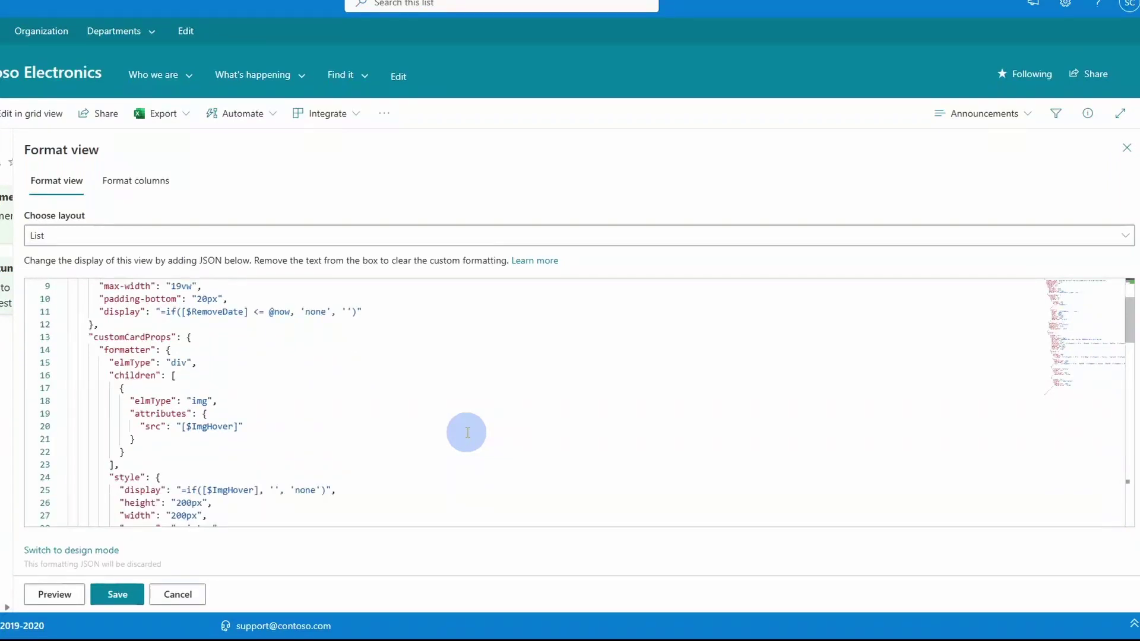
# Step: Change line 20 to "[$ImgHover.serverRelativeUrl]", save the view formatting, and close the pane
pyautogui.scroll(-1, 467, 432)
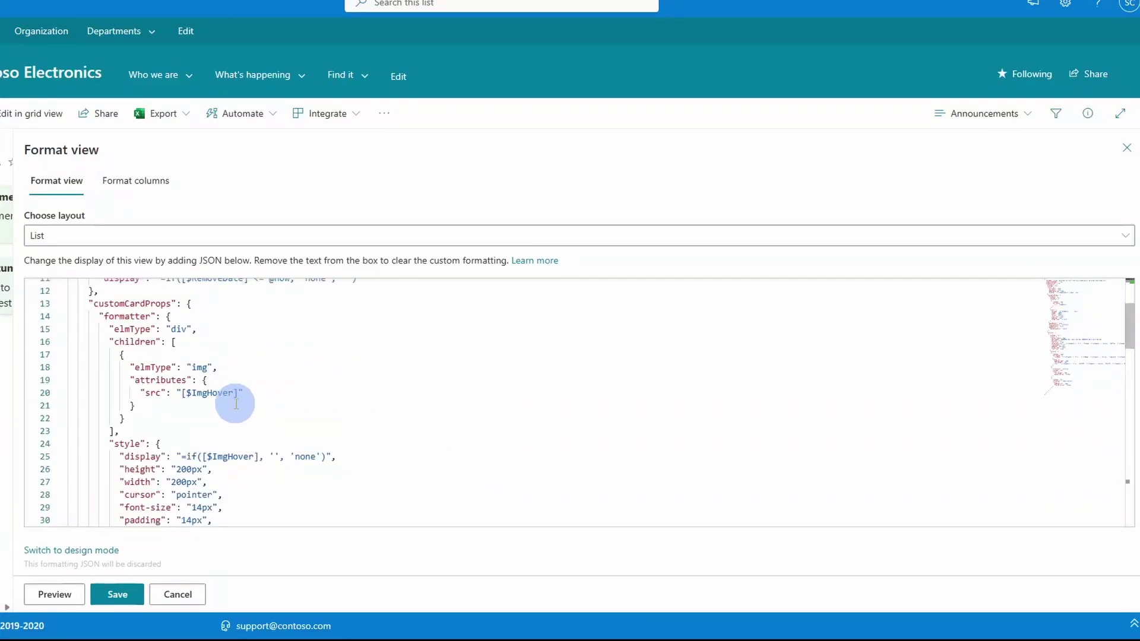
pyautogui.click(237, 393)
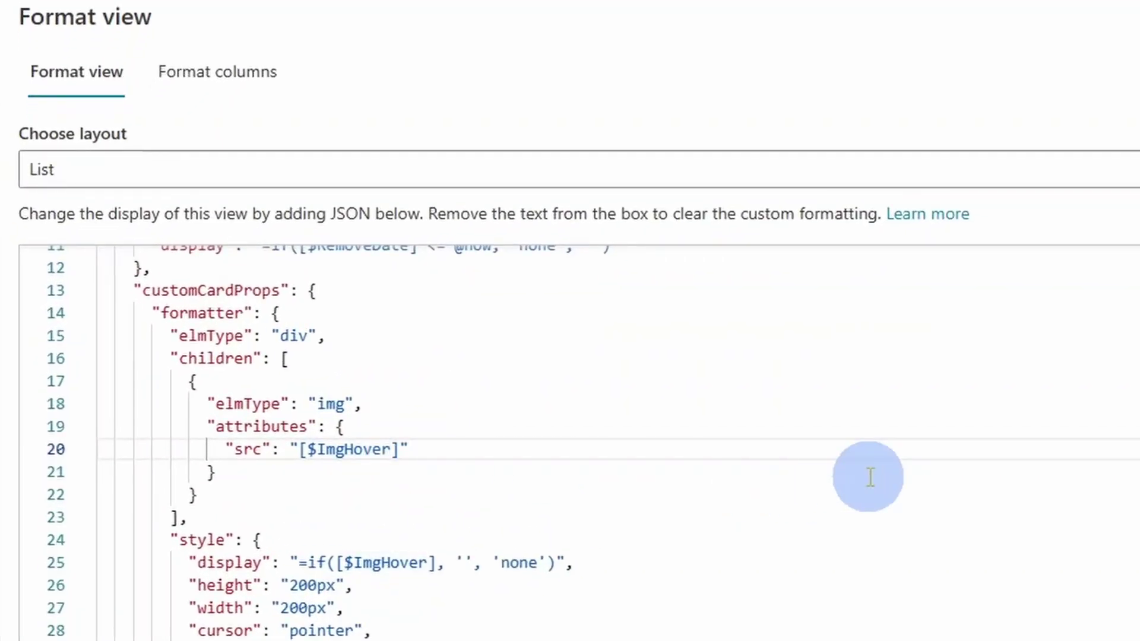
pyautogui.write('.serverRelativeUrl')
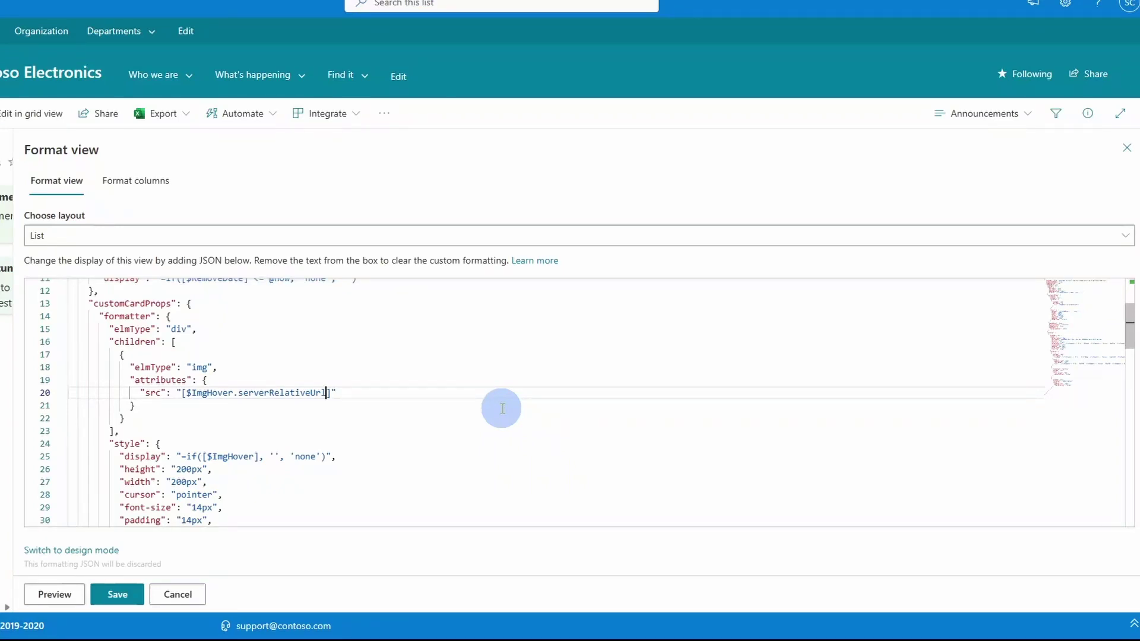
pyautogui.click(116, 594)
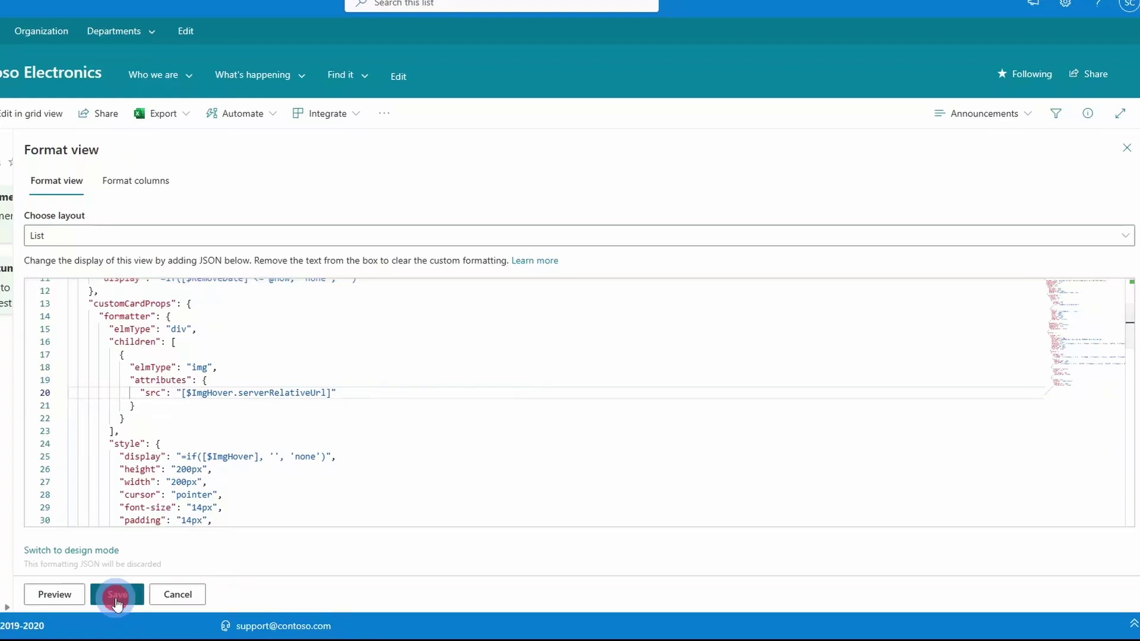
pyautogui.click(1126, 148)
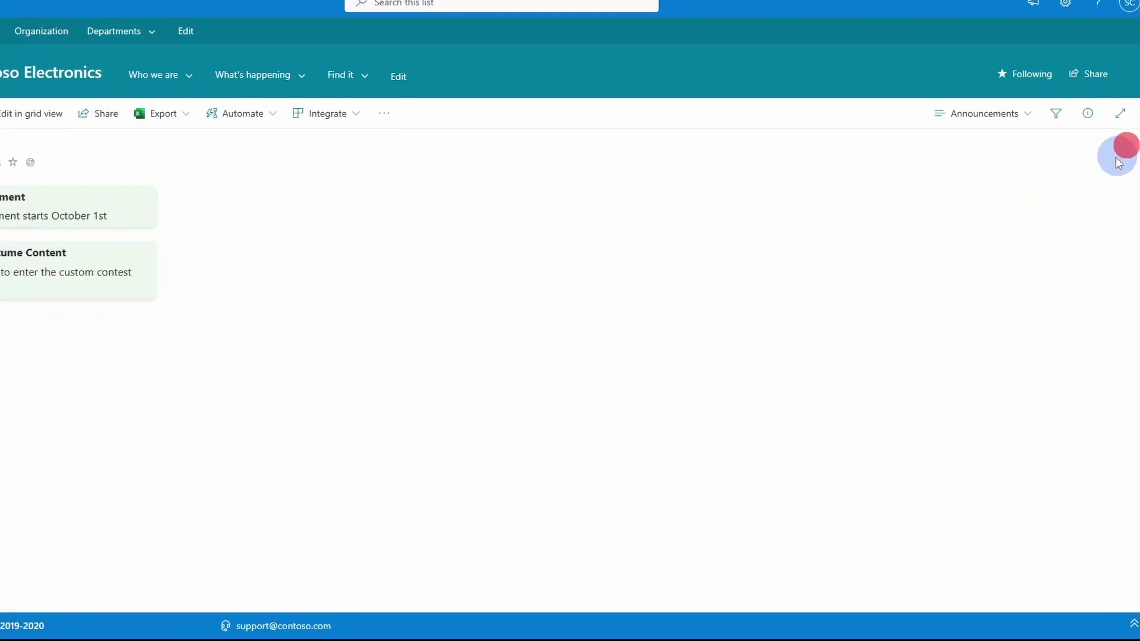